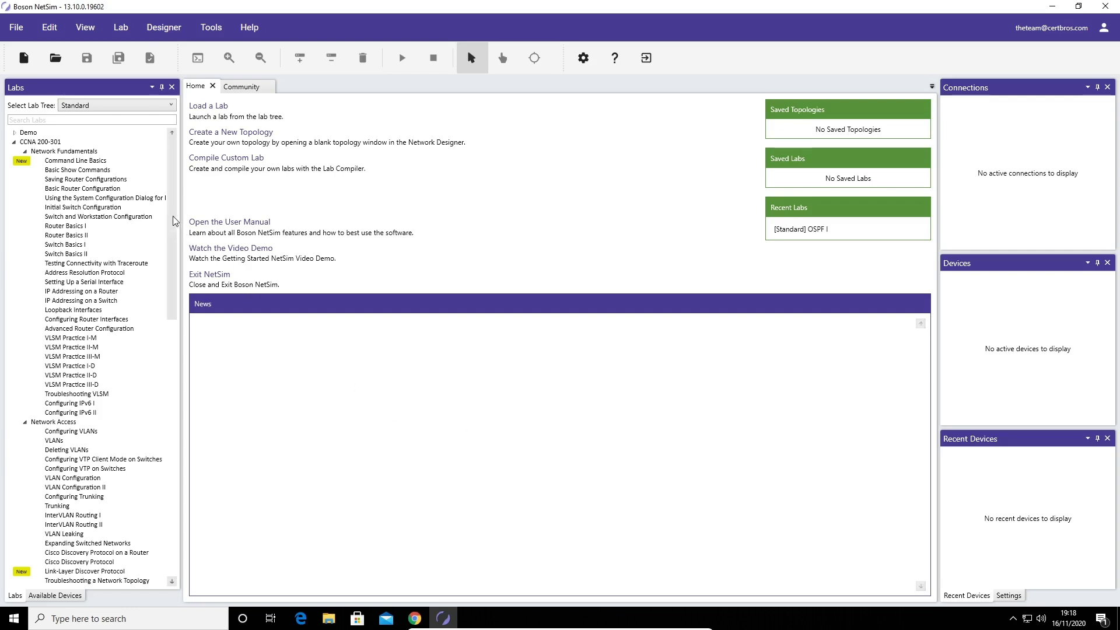
Scroll the Labs tree to the IP Connectivity section so the OSPF I entry is visible
left_click_drag(173, 219, 188, 531)
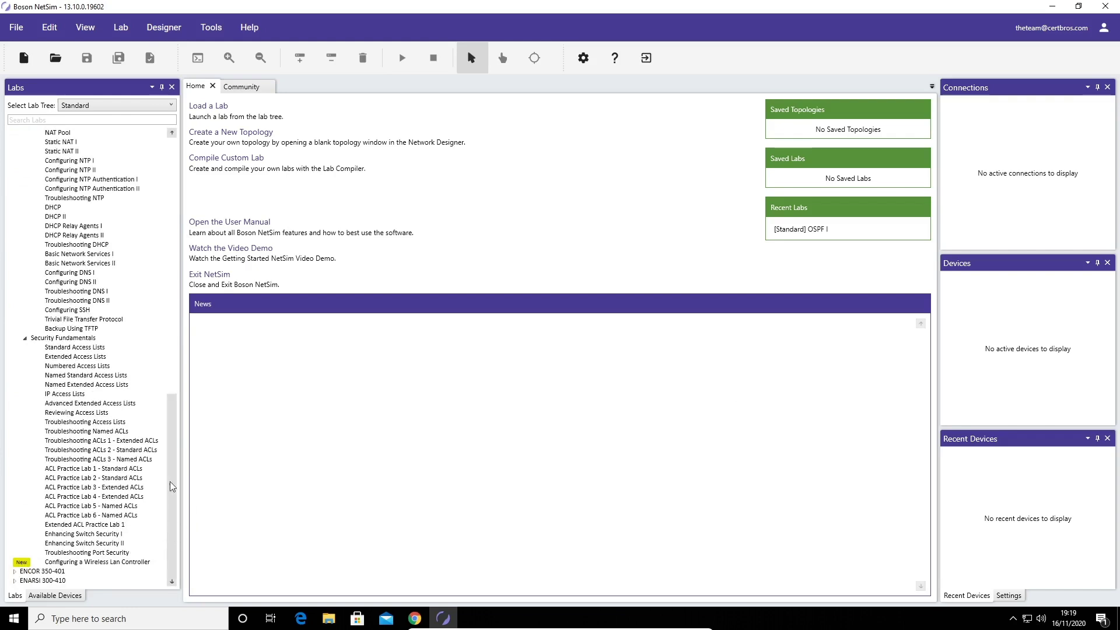
left_click_drag(177, 544, 168, 419)
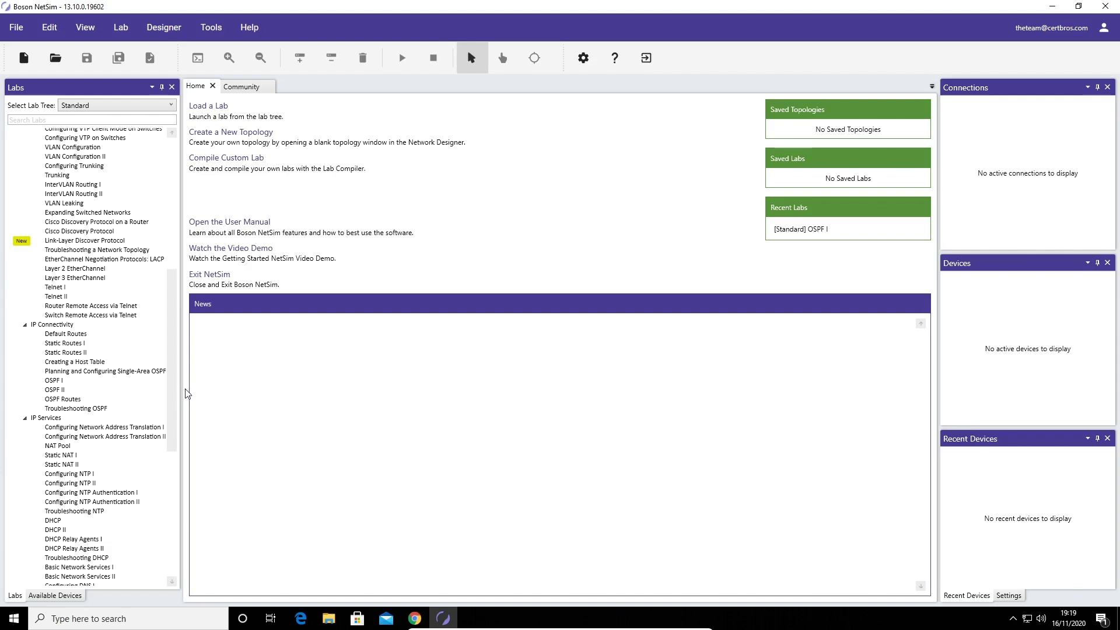
left_click_drag(171, 382, 174, 354)
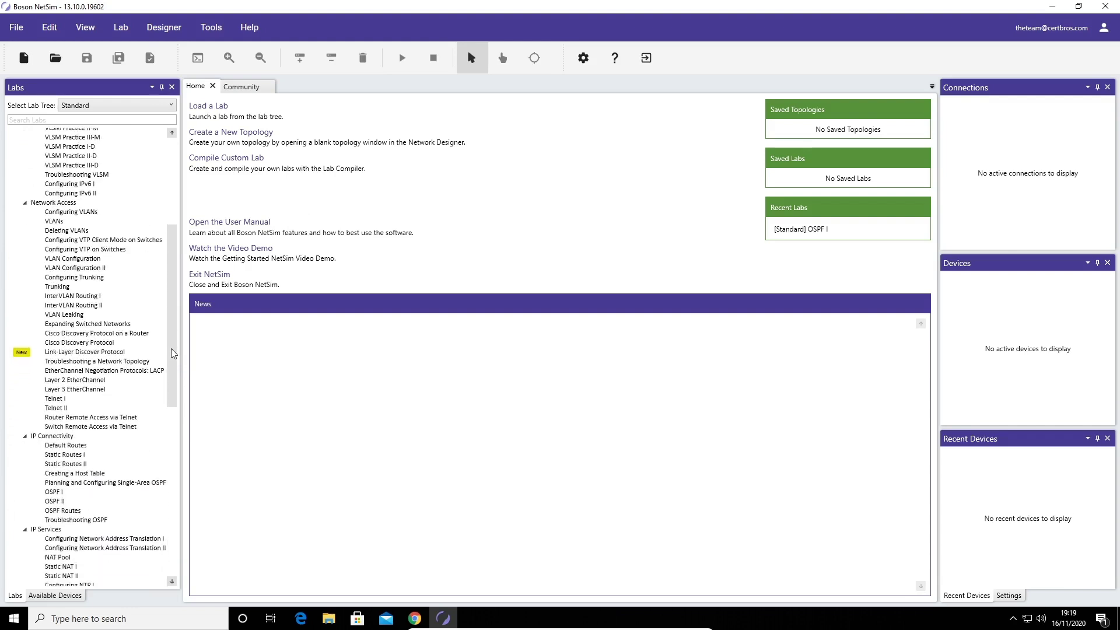
Load the OSPF I lab, open a Router2 console, and return to the Router1 console tab
double_click(56, 493)
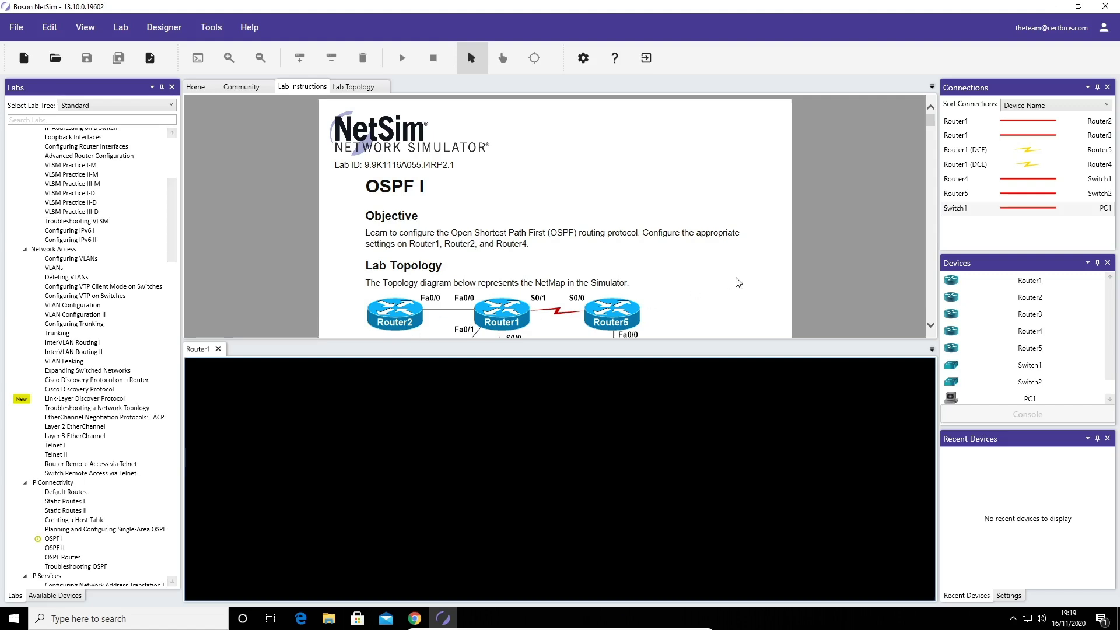
mouse_move(1019, 126)
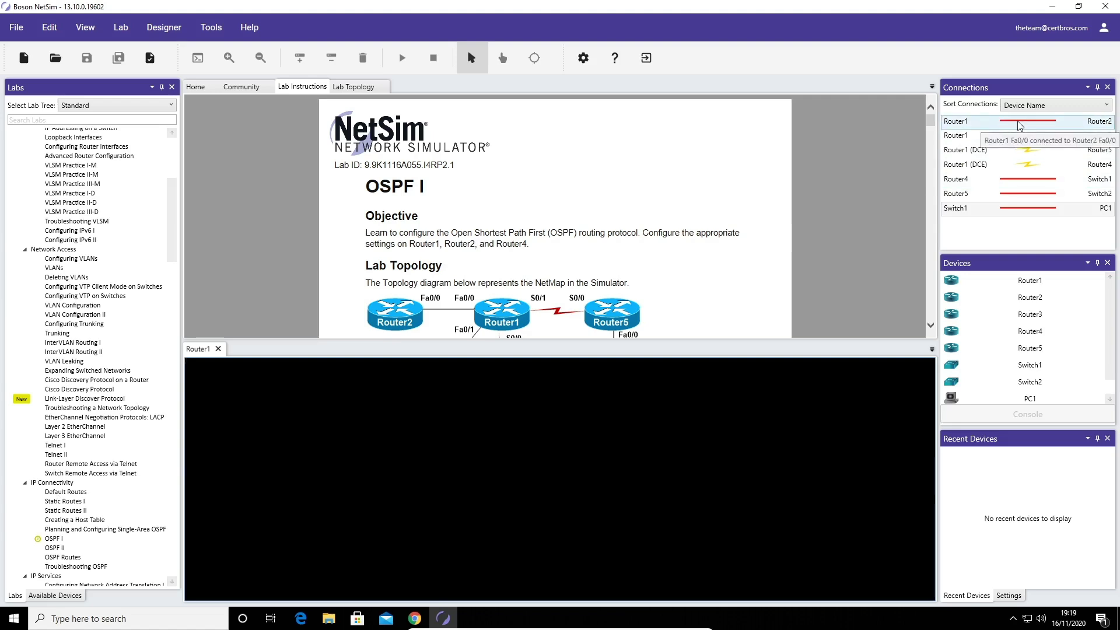
scroll(1019, 313, "down", 1)
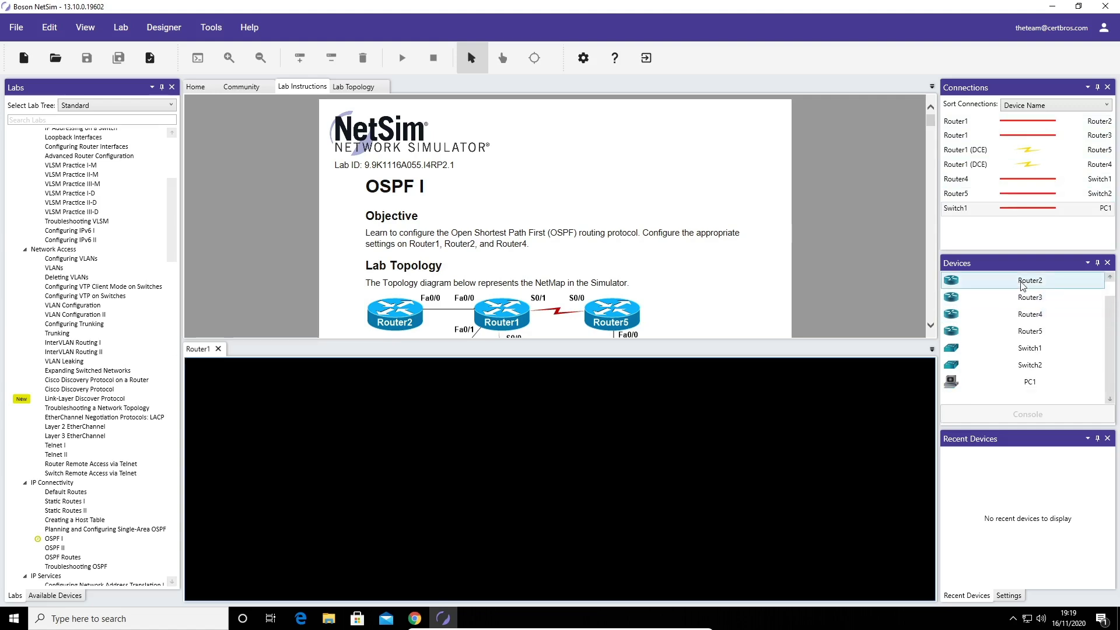
double_click(1022, 282)
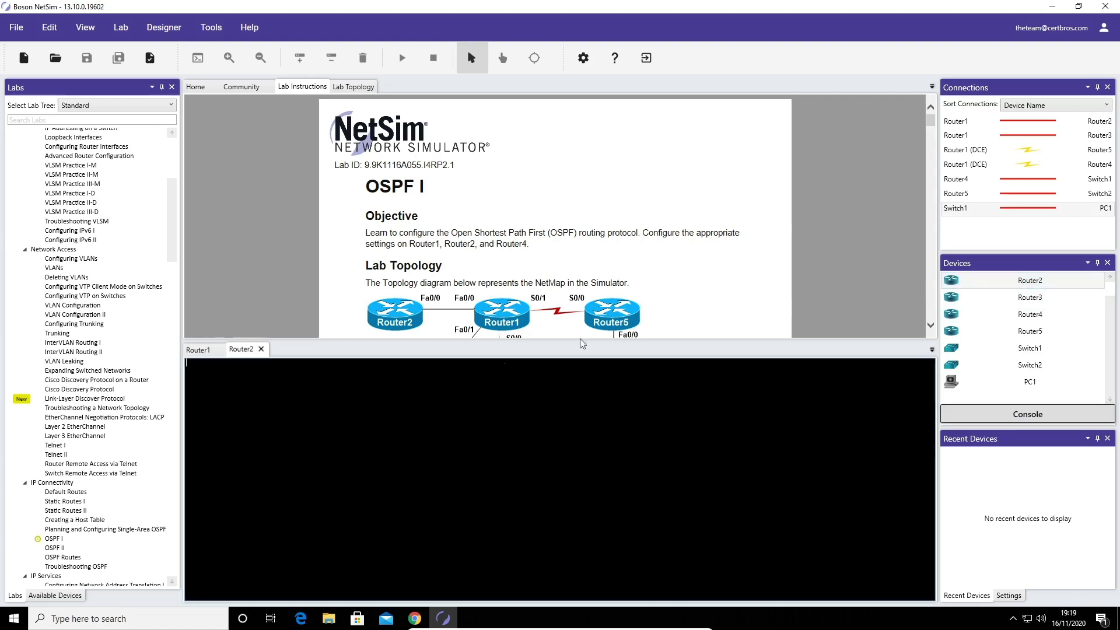
left_click(200, 350)
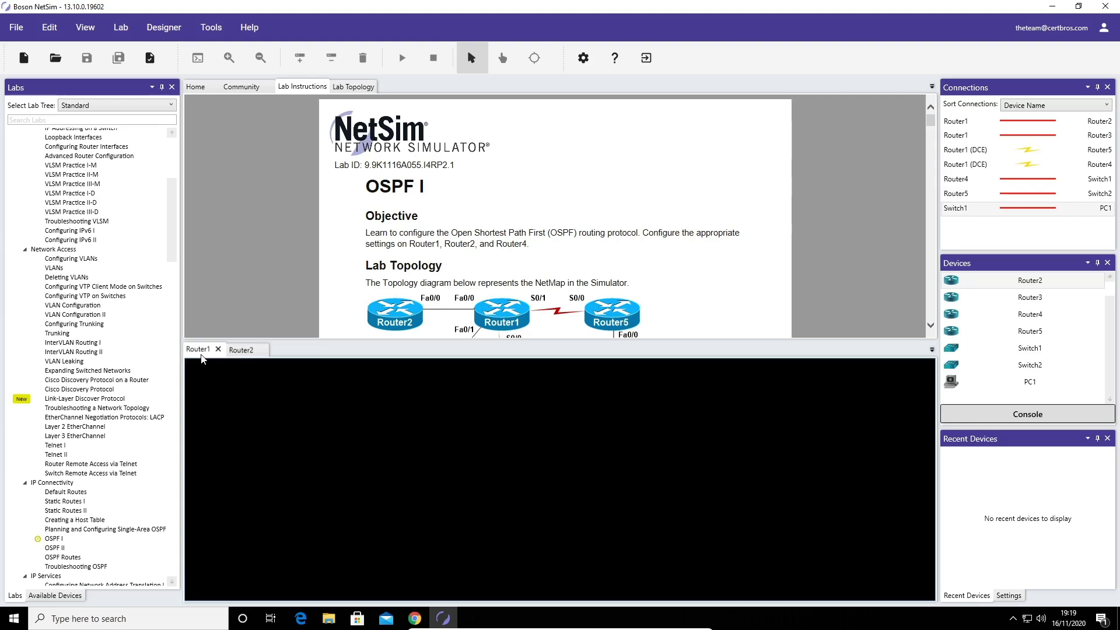
scroll(424, 186, "down", 6)
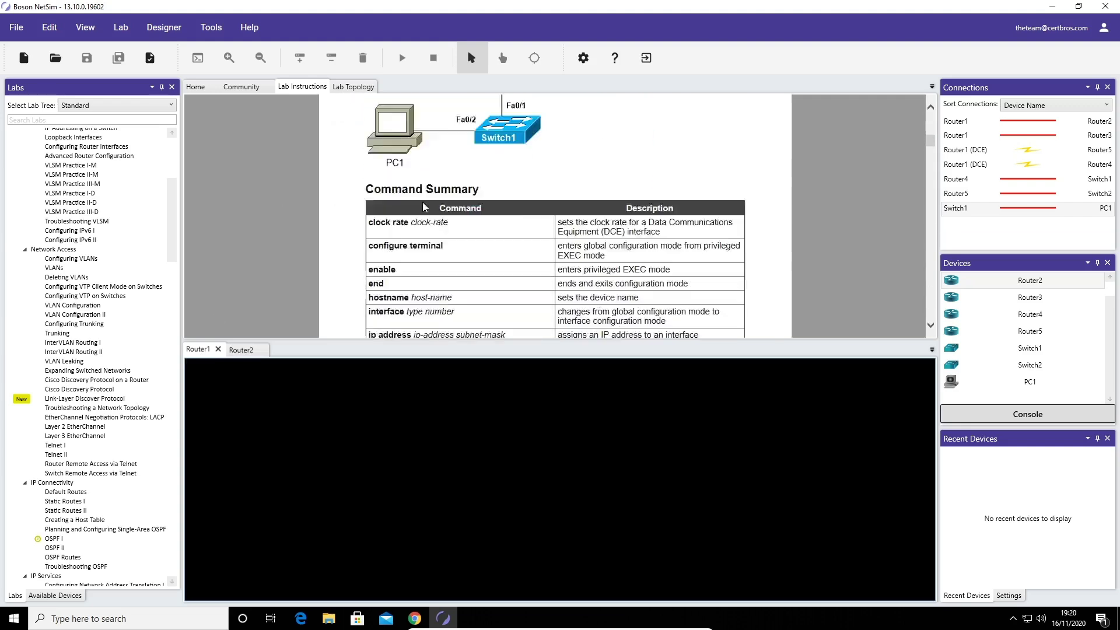
scroll(425, 207, "up", 5)
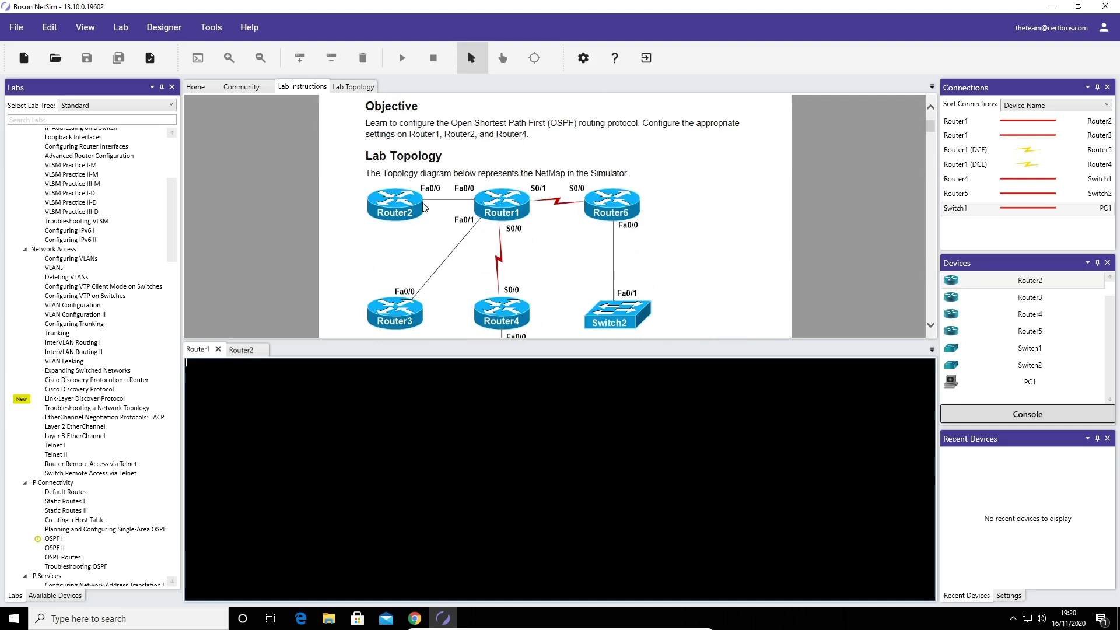
Auto-hide the Labs, Connections, Recent Devices and Devices panels to widen the workspace
left_click(163, 88)
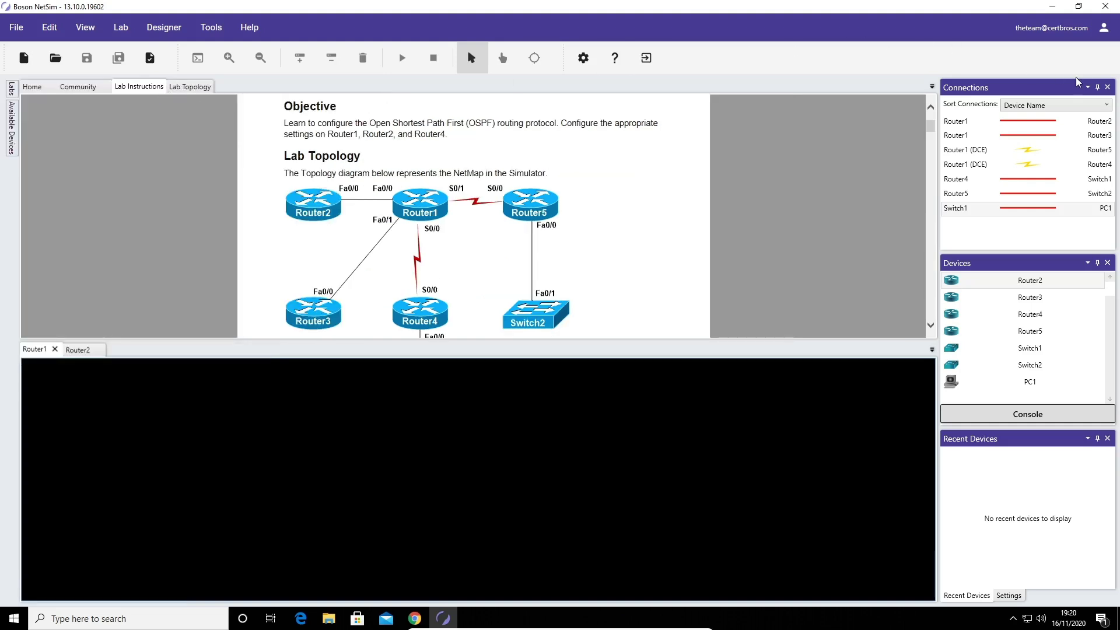
left_click(1096, 88)
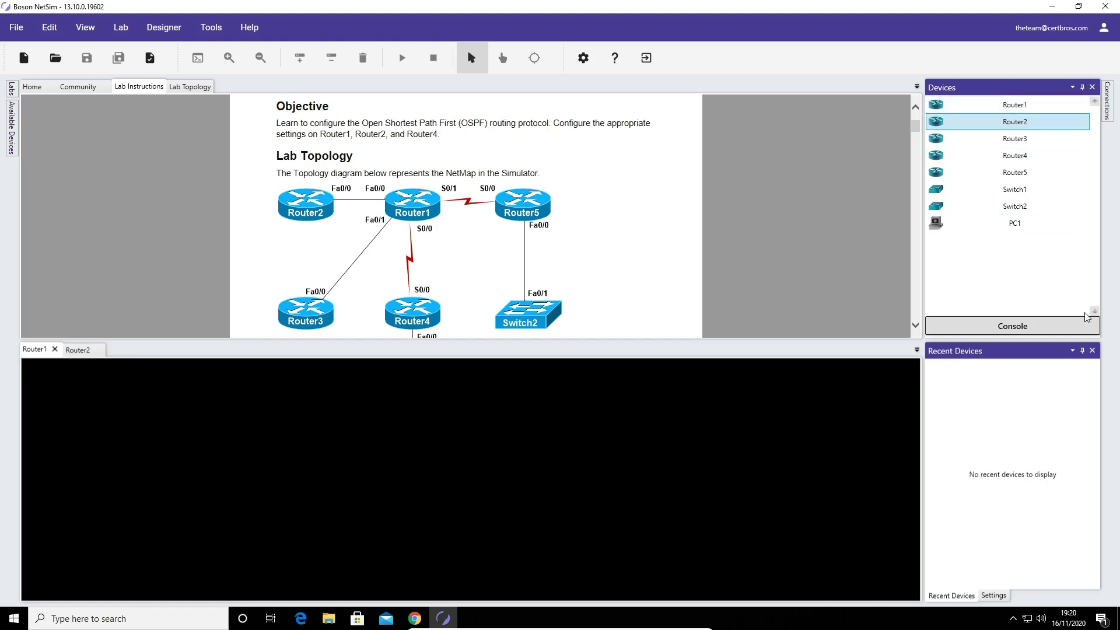
left_click(1087, 352)
left_click(1082, 88)
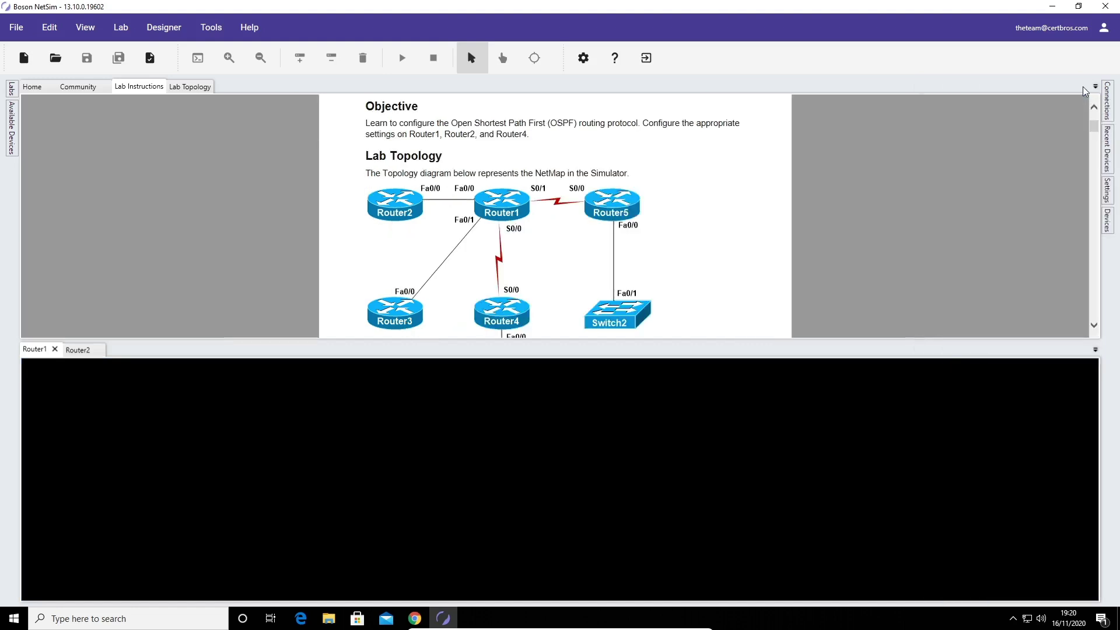
Float the Lab Instructions into a left-half window and snap NetSim to the right half
right_click(138, 89)
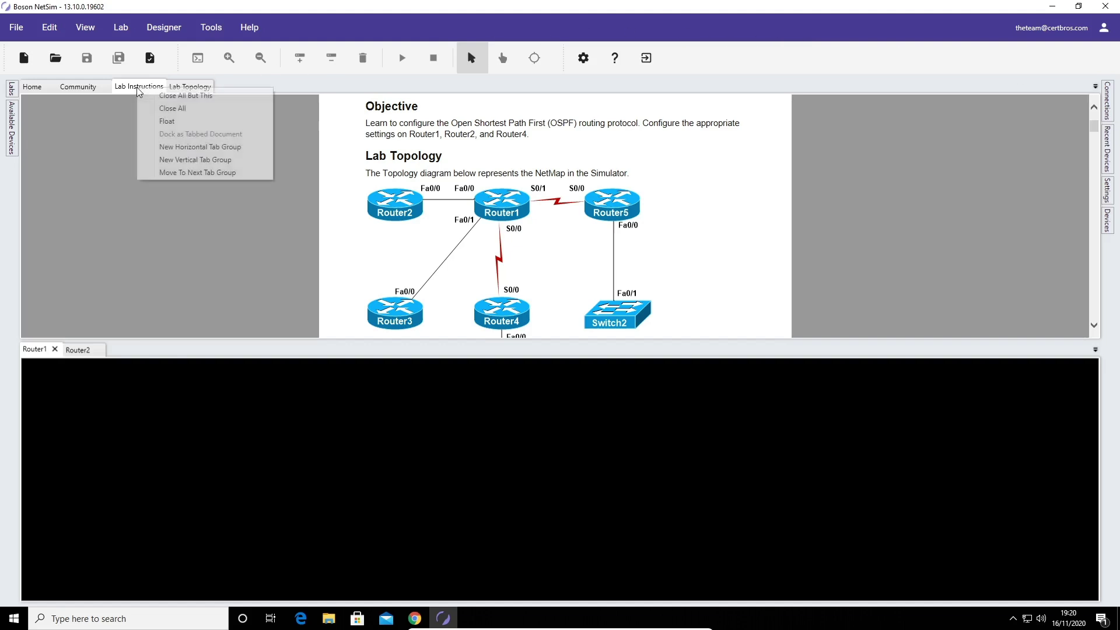
left_click(200, 122)
left_click_drag(295, 6, 384, 164)
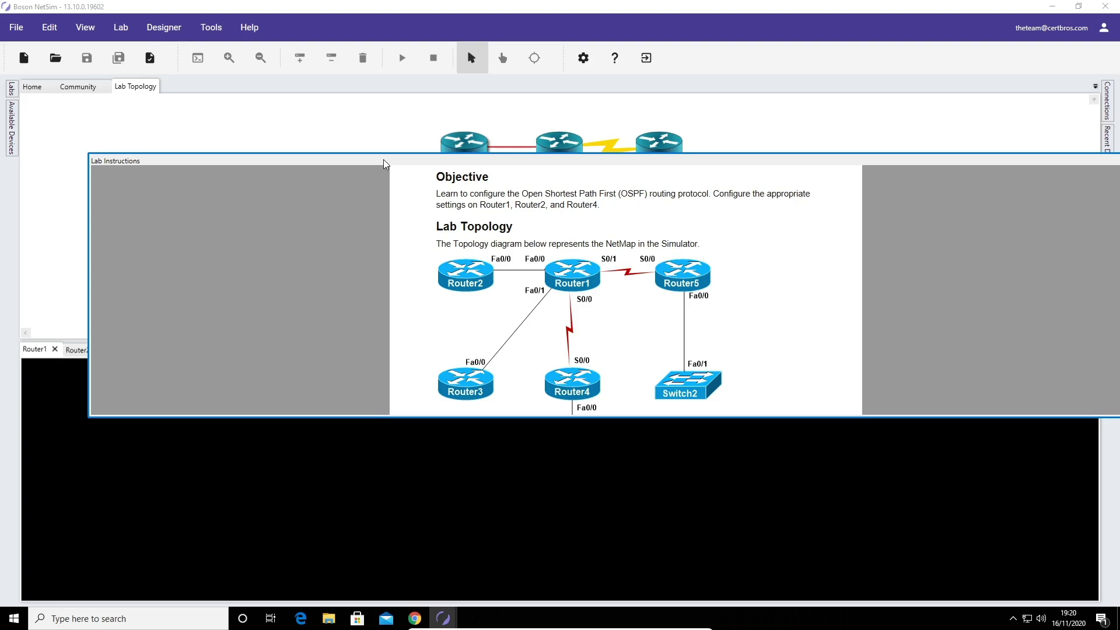
left_click_drag(383, 164, 3, 184)
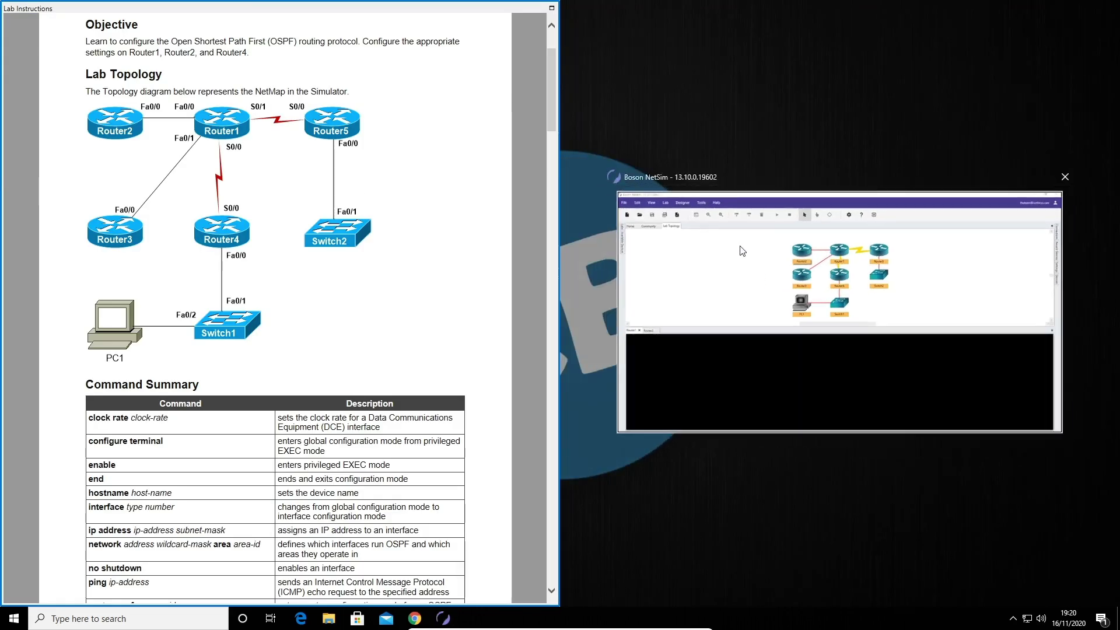
left_click(741, 251)
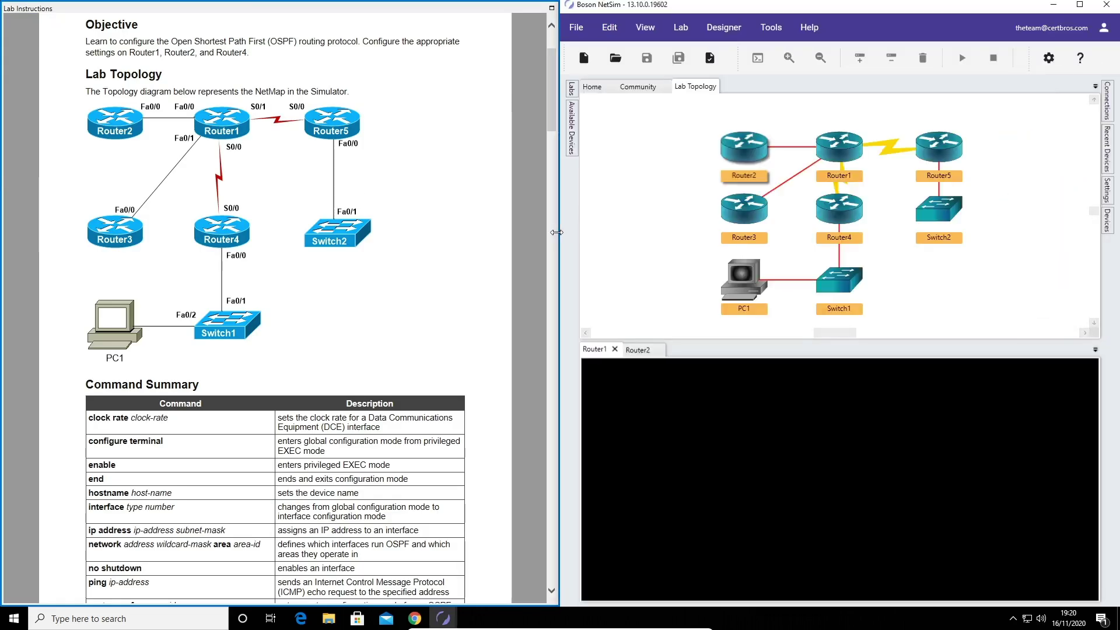
left_click_drag(557, 232, 473, 243)
scroll(407, 252, "down", 1)
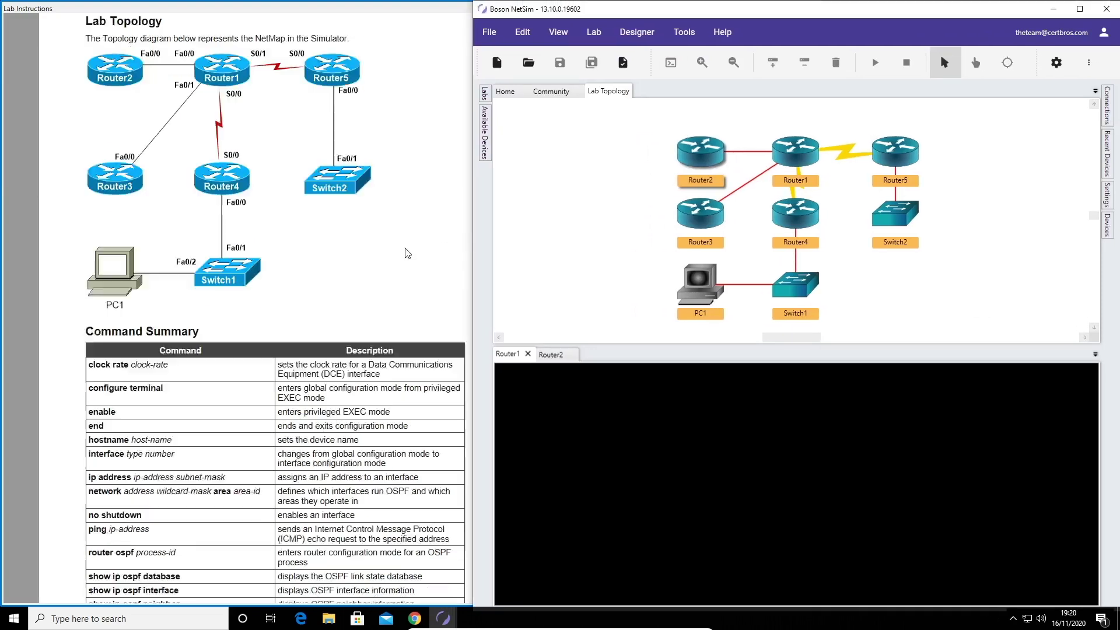
scroll(407, 253, "up", 3)
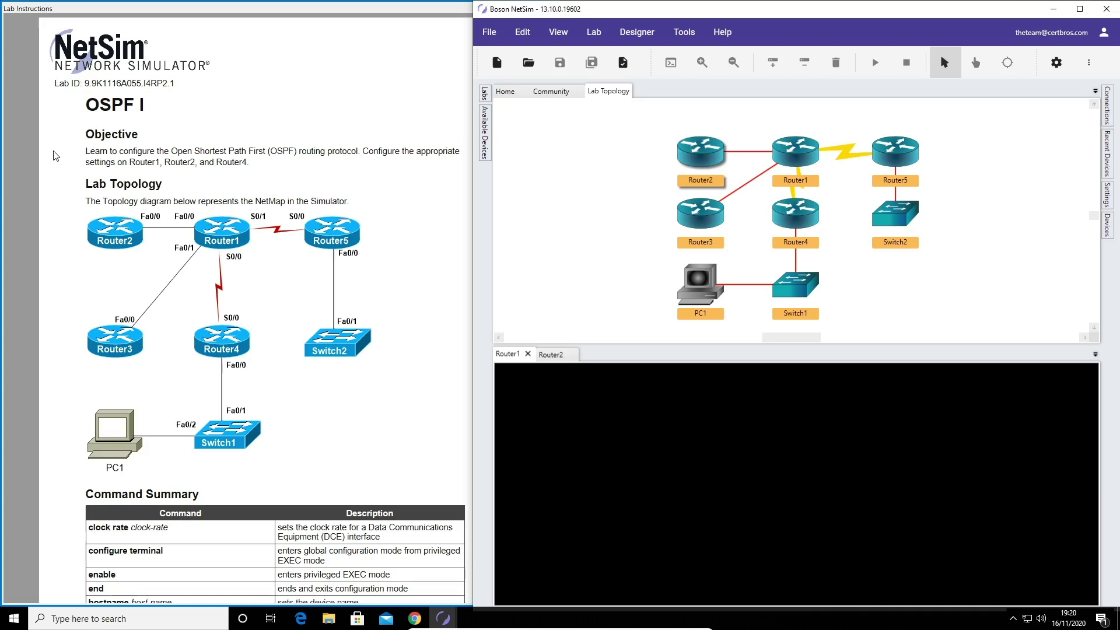
Read through the OSPF I instructions, then activate Router1's console at the Router> prompt
scroll(55, 156, "down", 3)
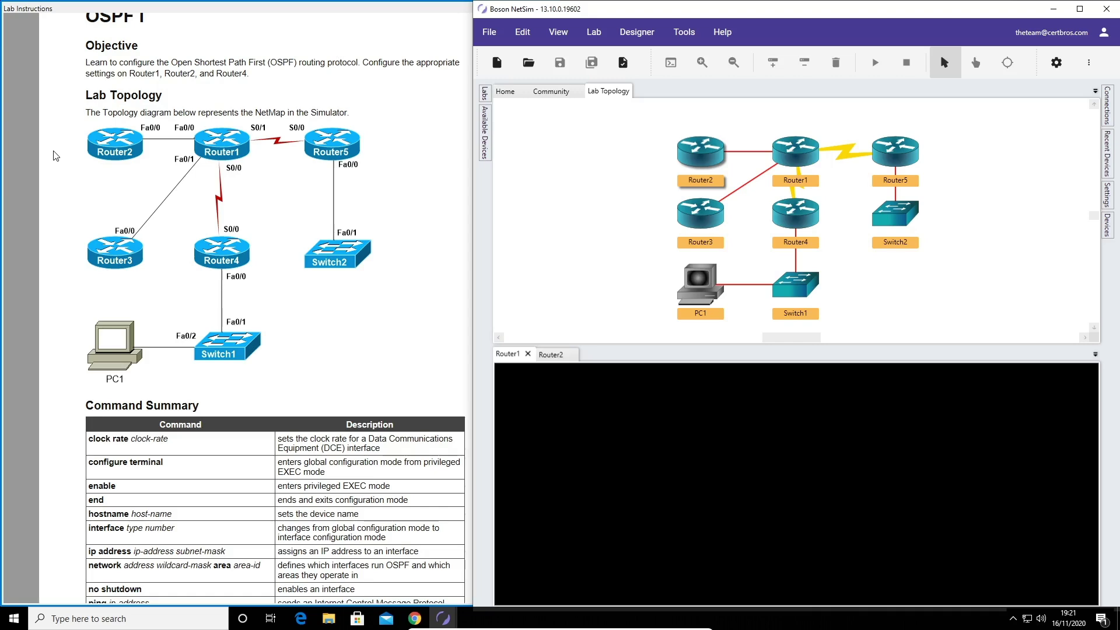
scroll(55, 156, "down", 5)
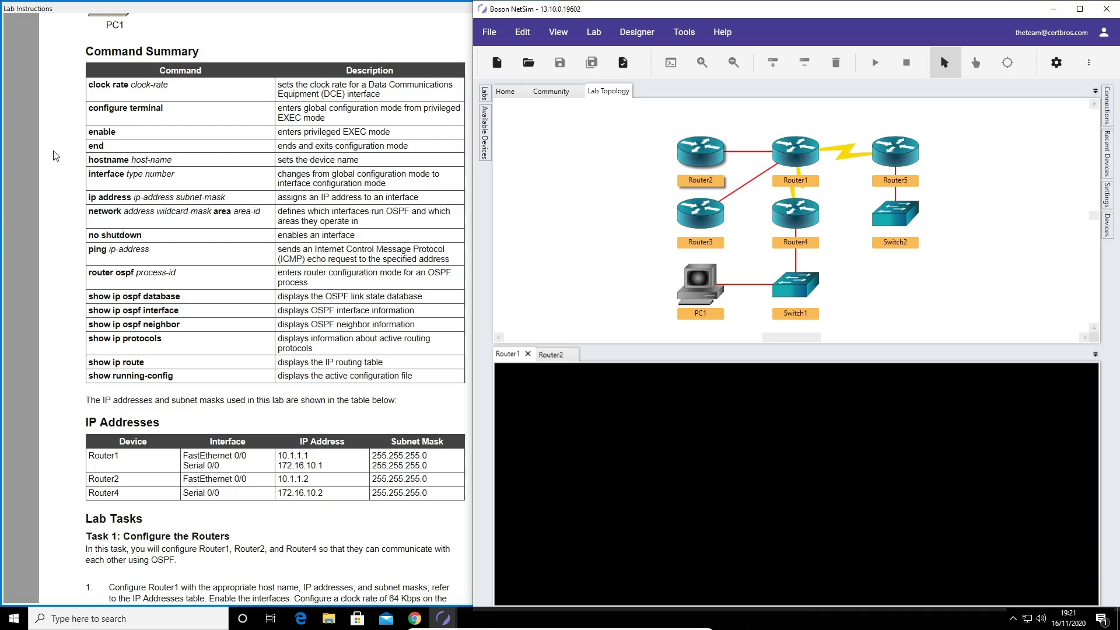
scroll(55, 155, "down", 5)
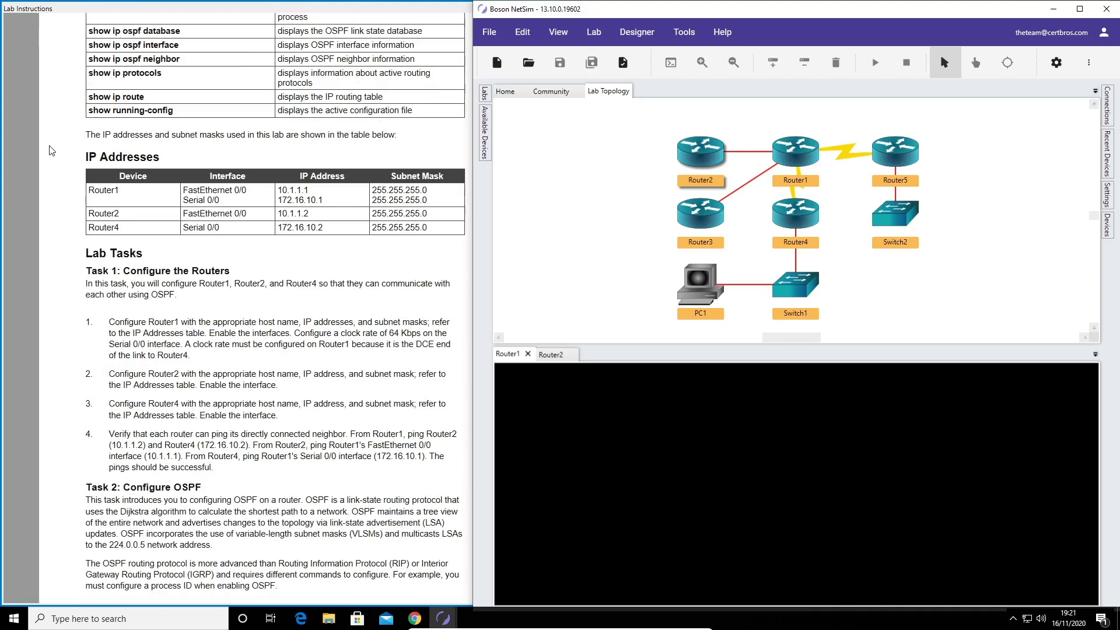
scroll(51, 150, "down", 2)
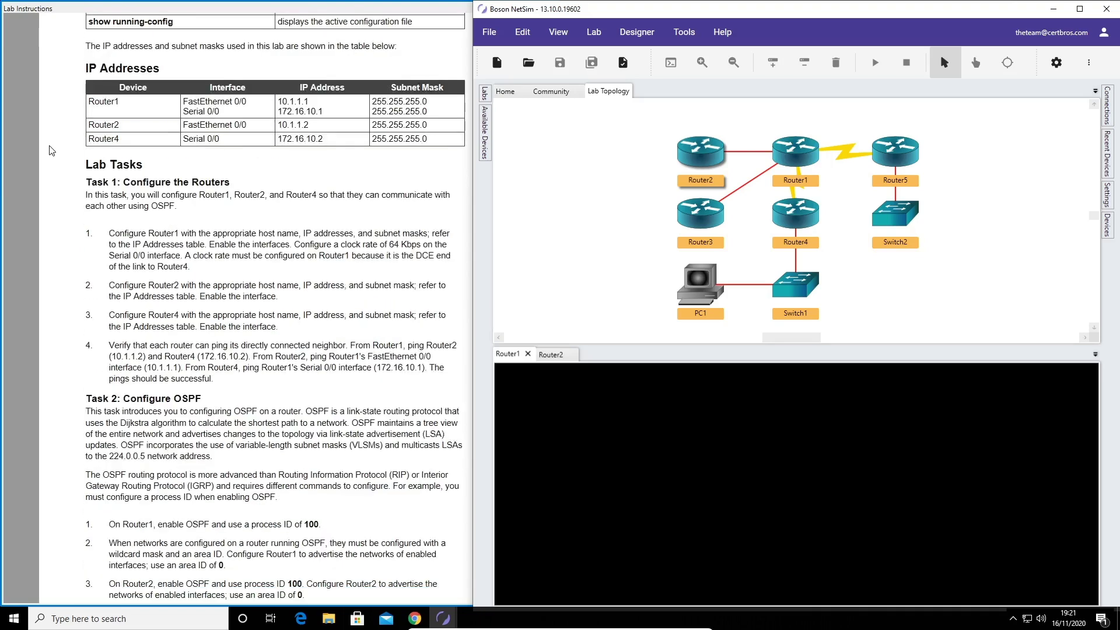
scroll(51, 150, "down", 15)
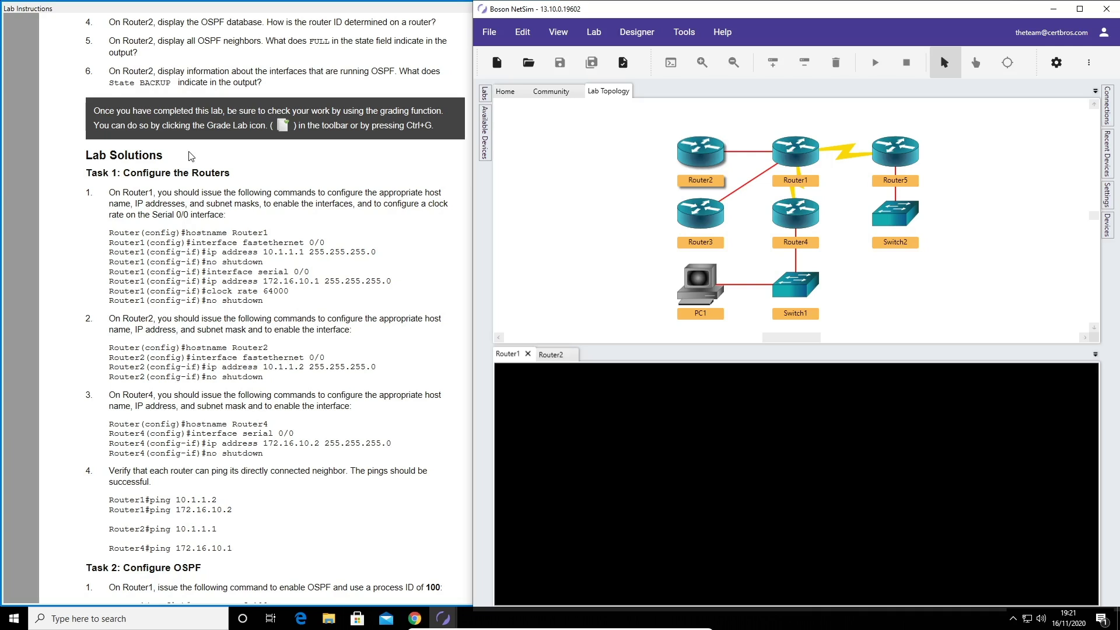
scroll(188, 156, "up", 9)
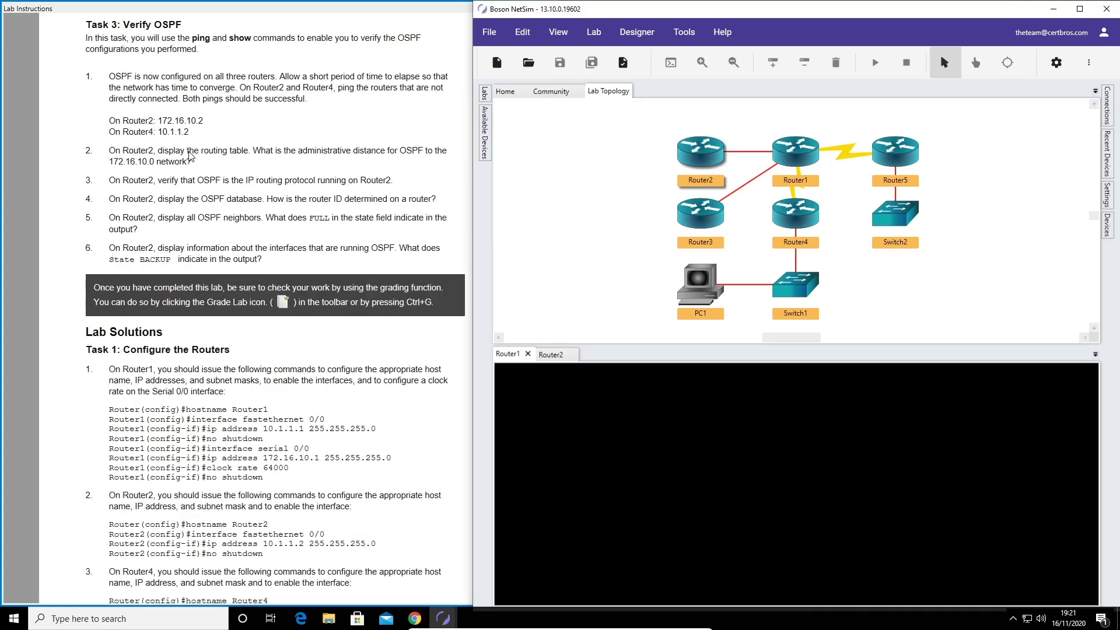
scroll(188, 157, "up", 5)
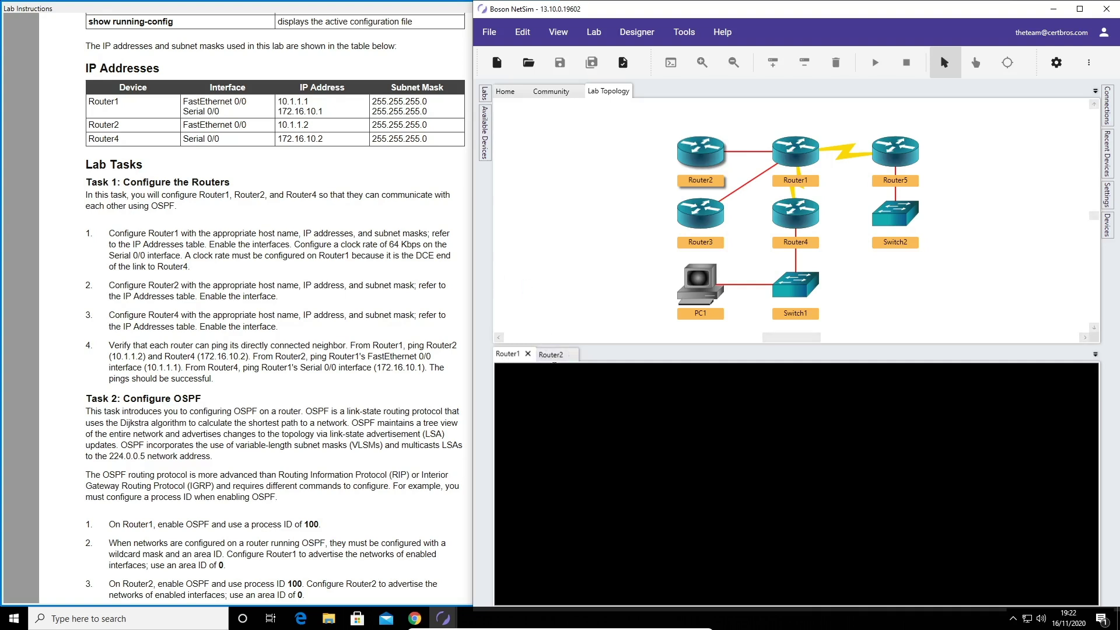
left_click(554, 373)
Enter privileged and global configuration mode on Router1 and set its hostname
key("Return")
key("Return")
key("Return")
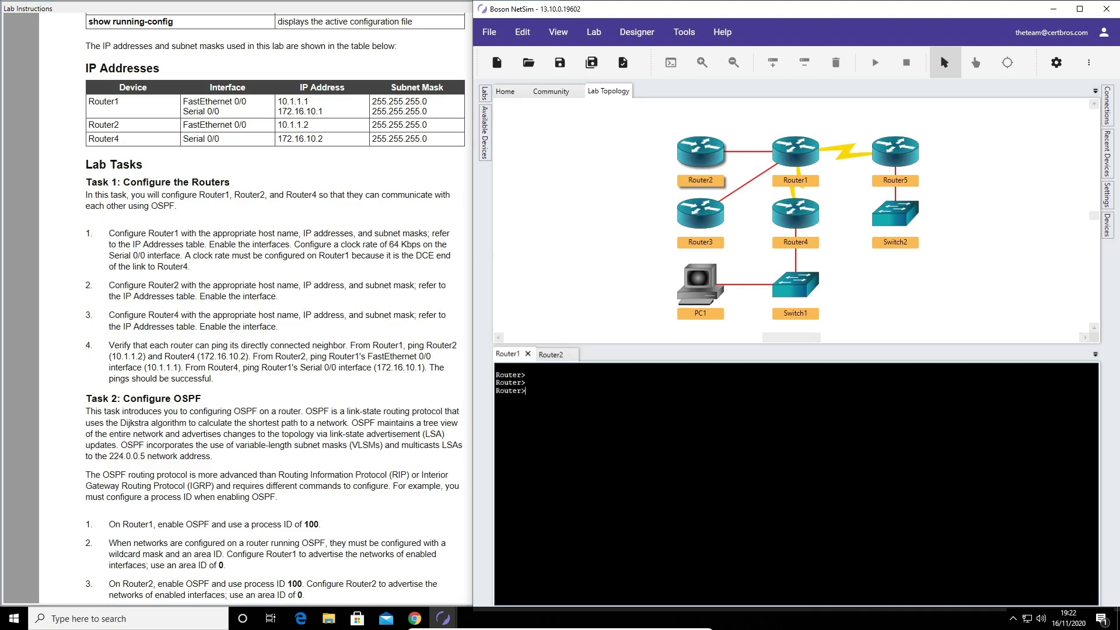
type("en")
key("Tab")
key("Return")
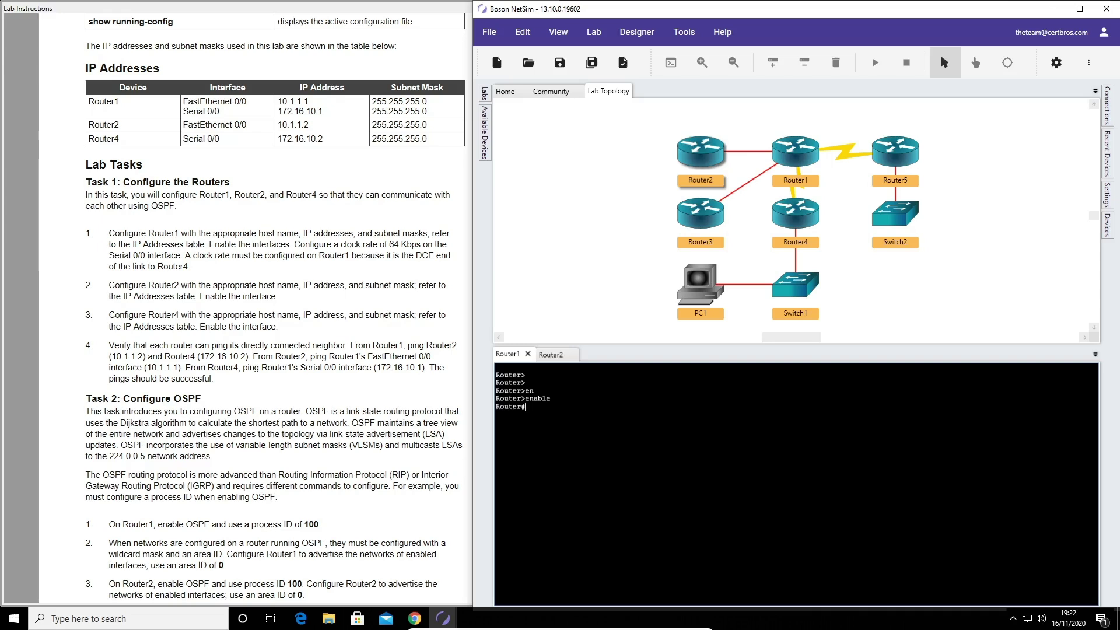
type("conf")
key("Tab")
type("ter")
key("Tab")
key("Return")
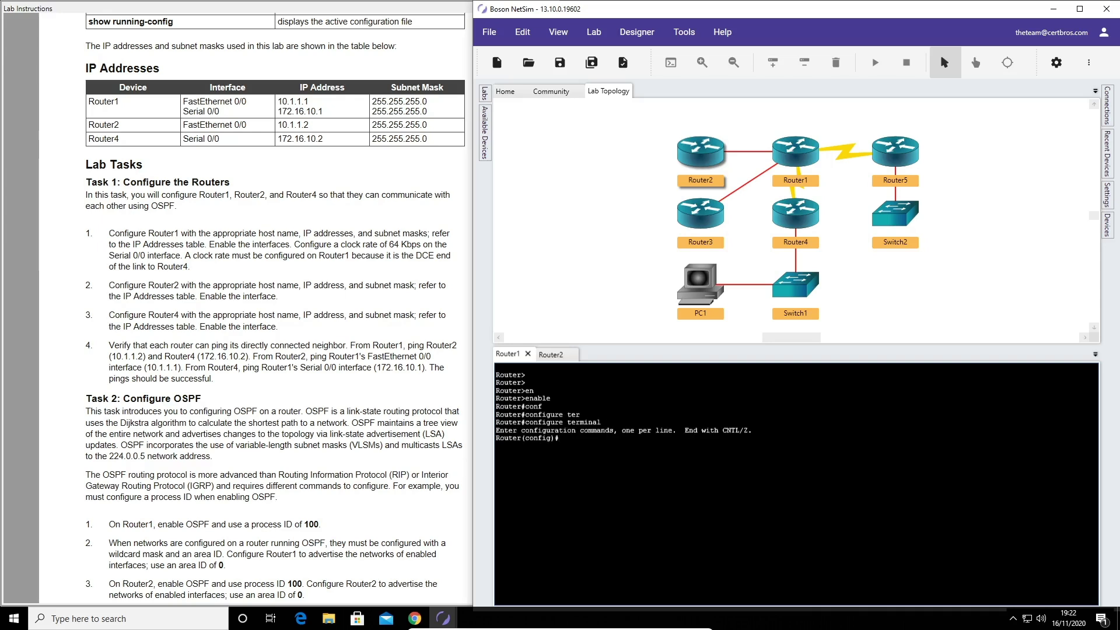
type("hostname Router1")
key("Return")
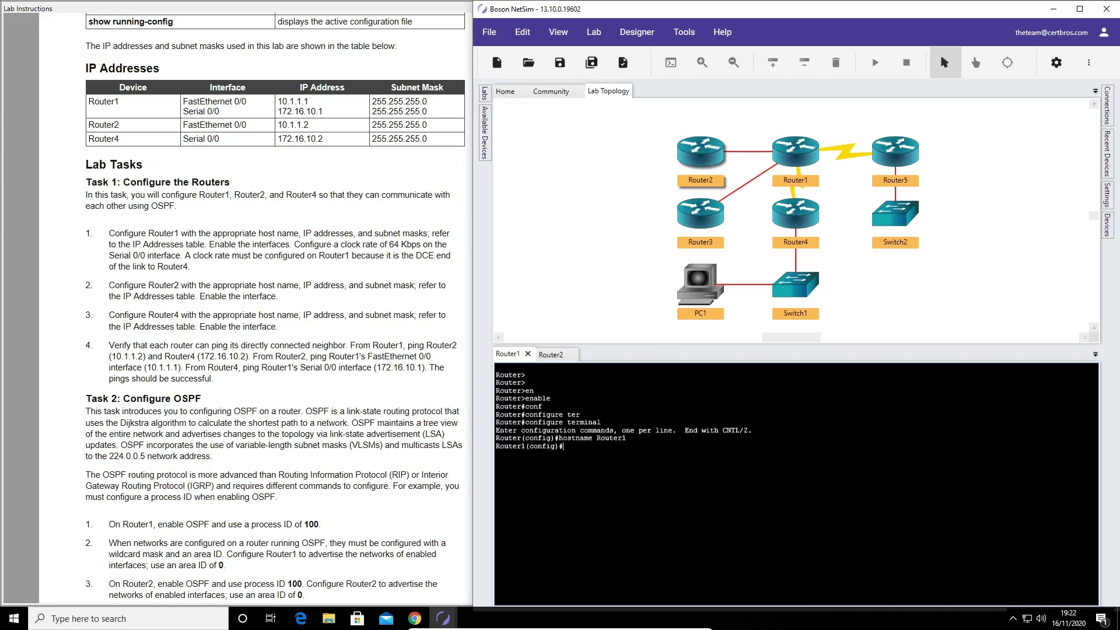
Give Router1's FastEthernet 0/0 address 10.1.1.1 255.255.255.0 and enable it
type("inter")
key("Tab")
type("fas")
key("Tab")
type("0/0")
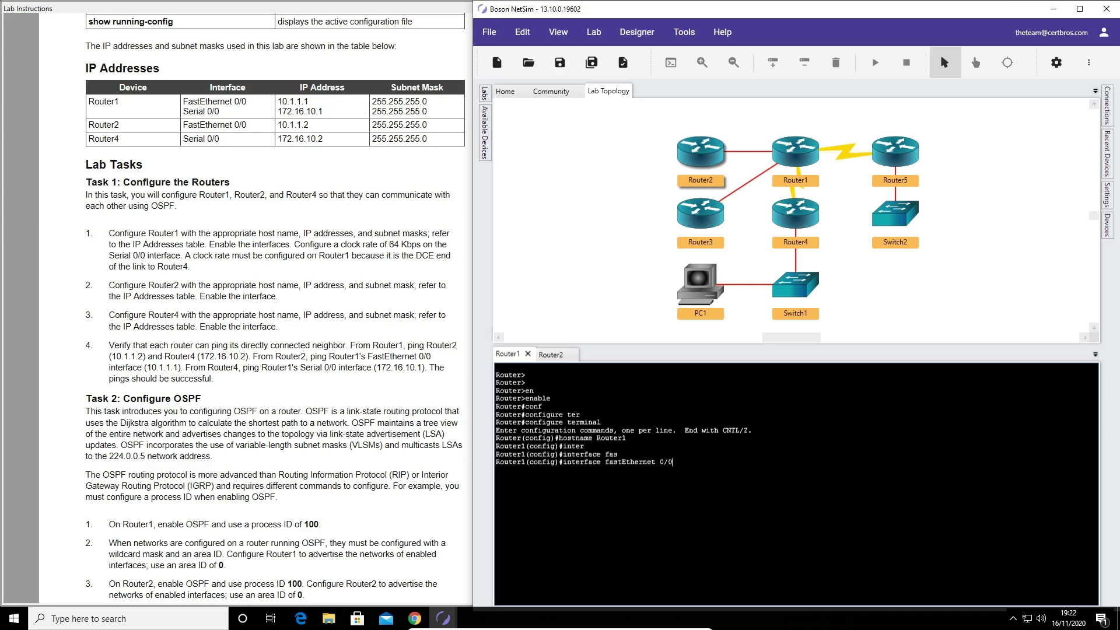
key("Return")
type("ip add 10.1.1.1 255.255.255.0")
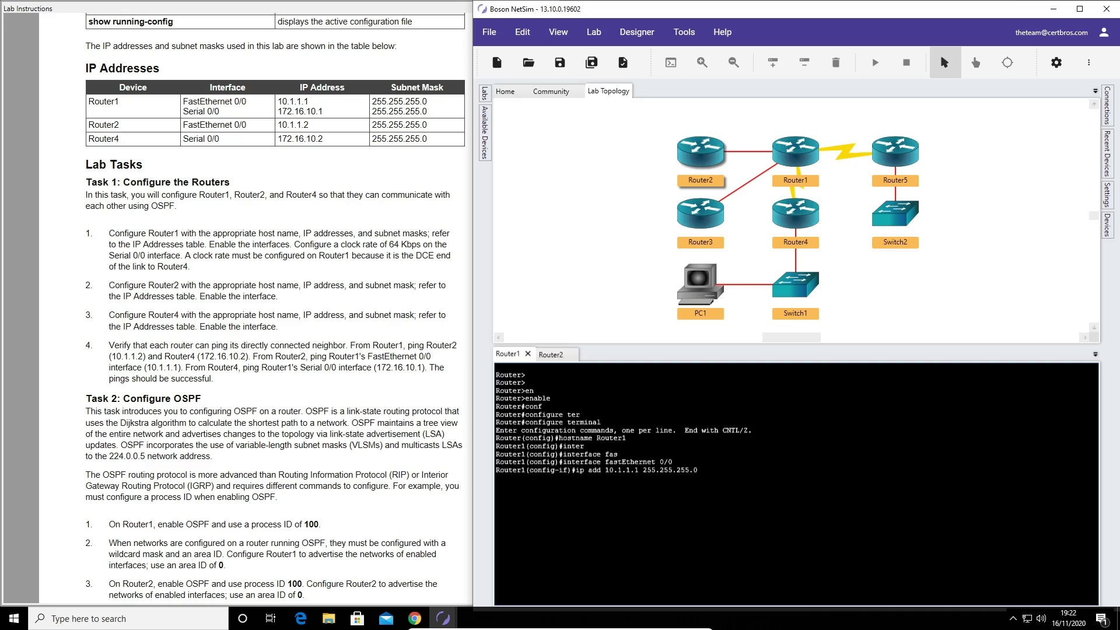
key("Return")
type("no shu")
type("t")
key("Return")
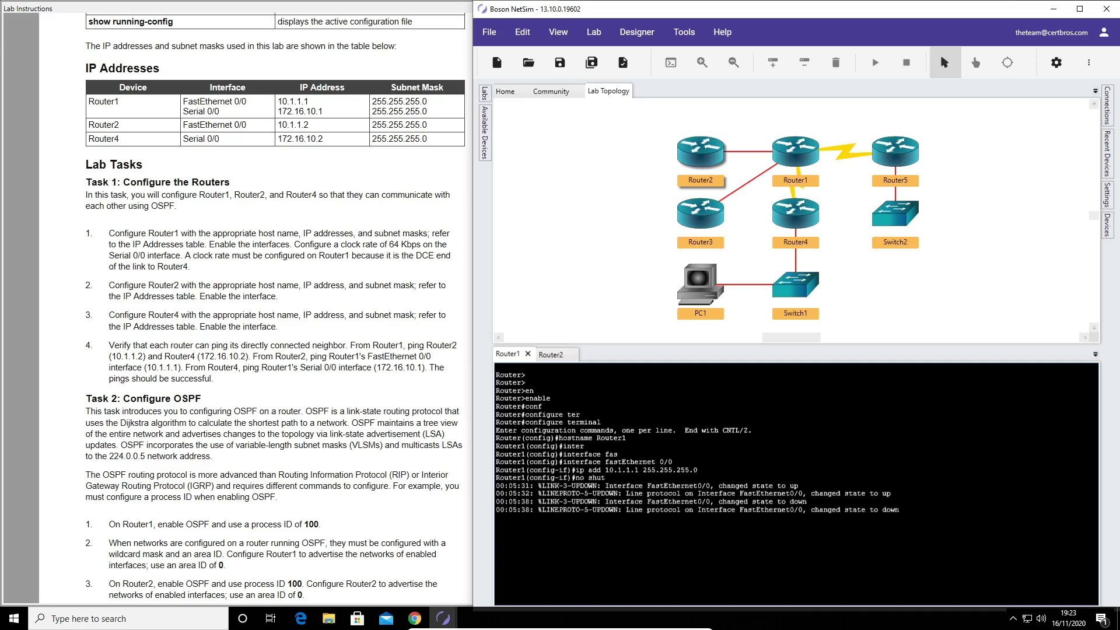
Give Serial 0/0 172.16.10.1 255.255.255.0 with clock rate 64000, enable it, and verify with show ip int br
type("inter serial 0/0")
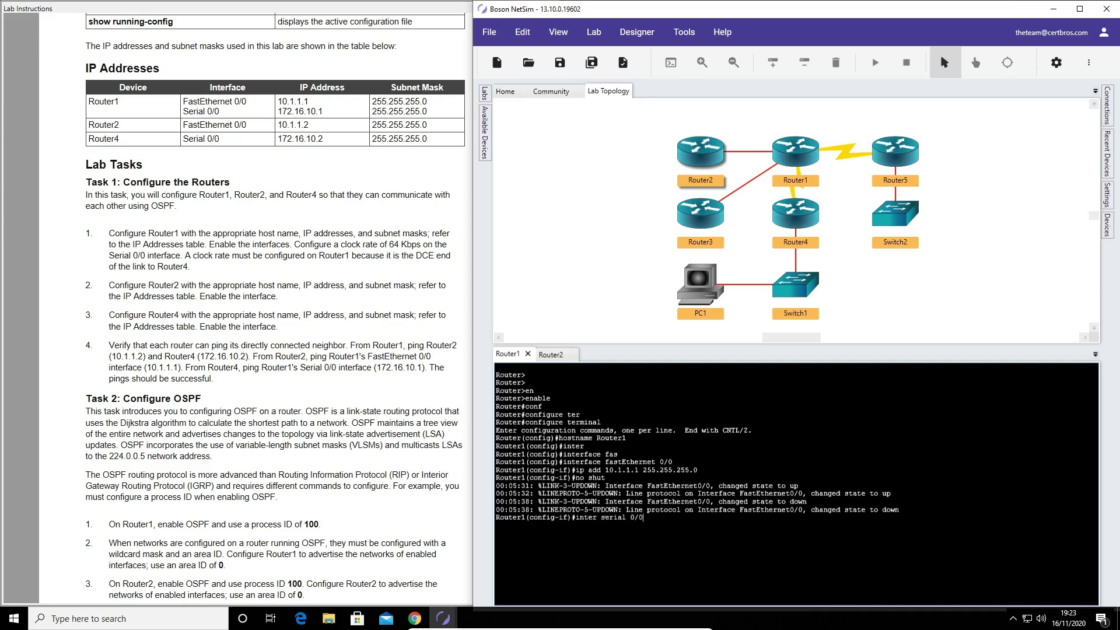
key("Return")
type("ip add 172.16.10.1")
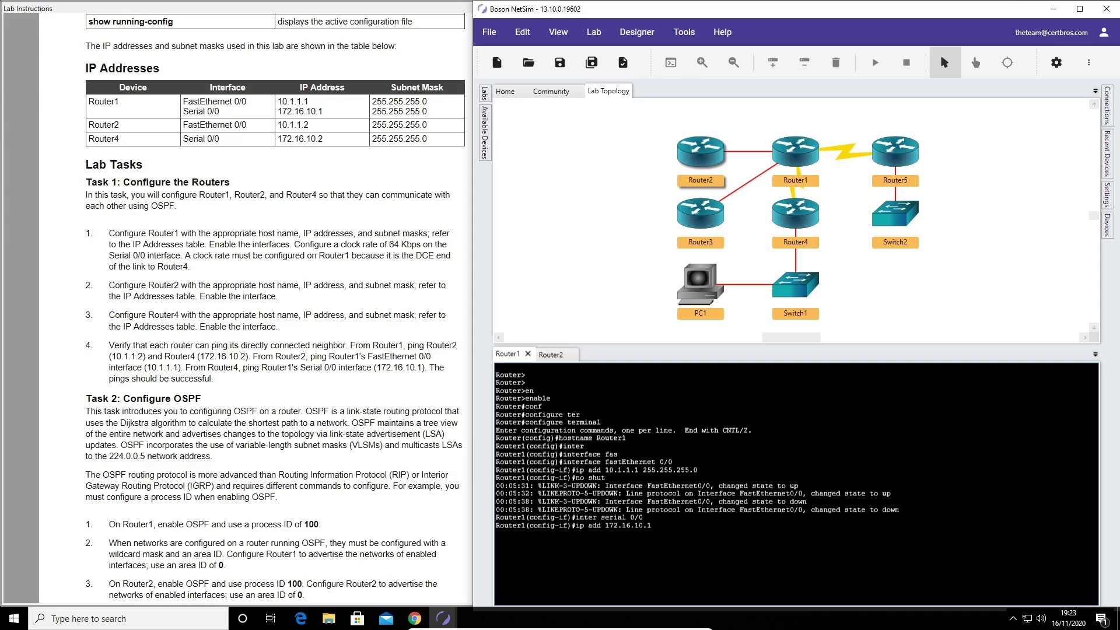
type(" 255.255.255.0")
key("Return")
type("clo")
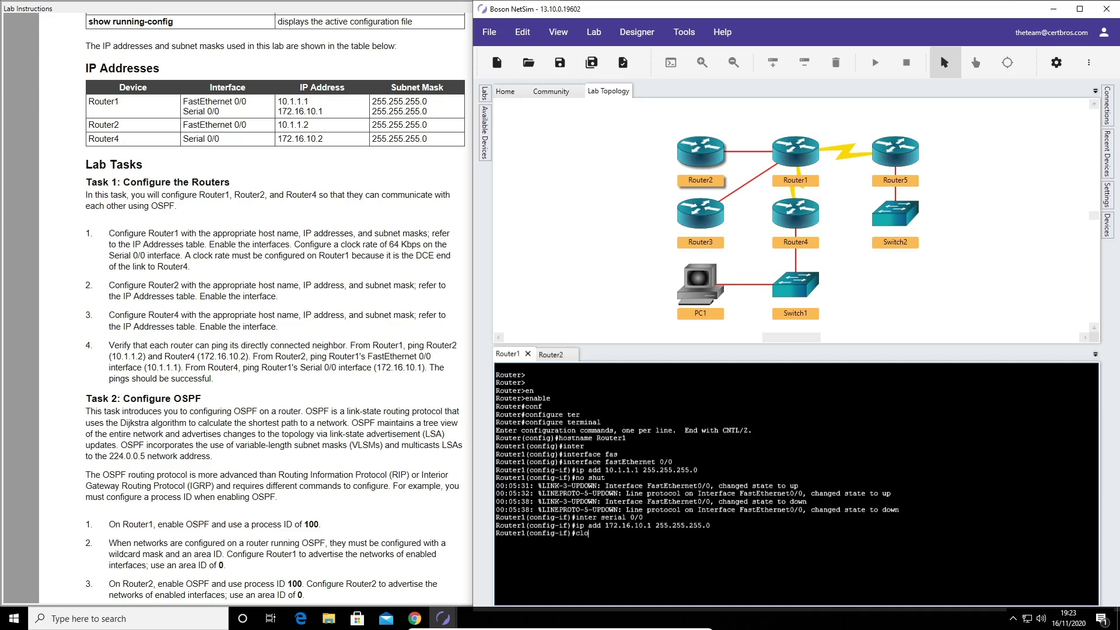
key("Tab")
type("rate 64000")
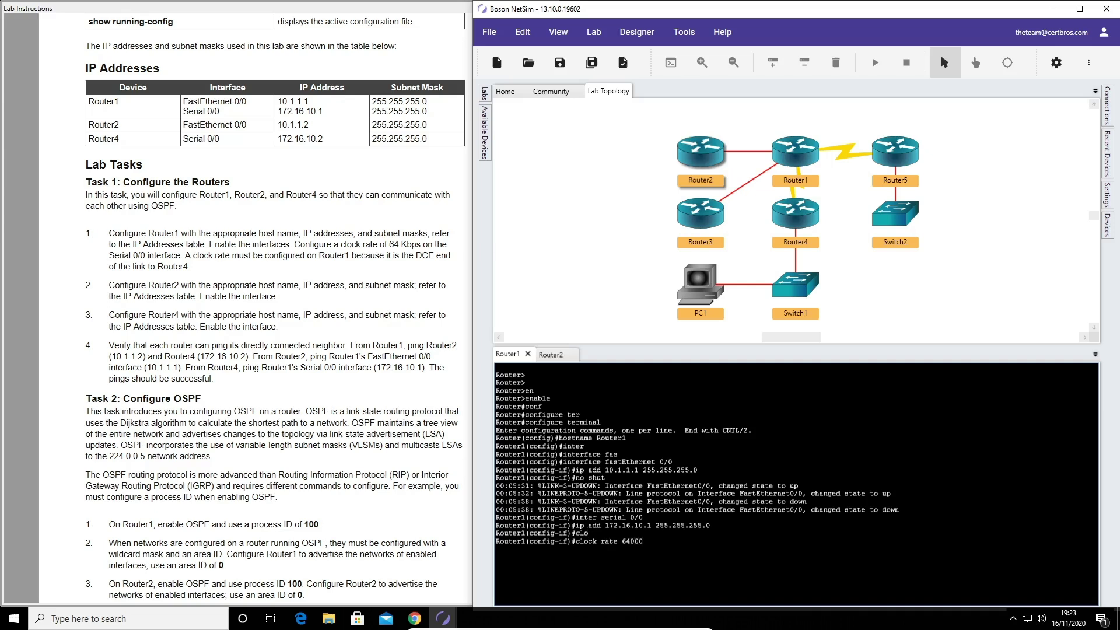
key("Return")
type("no shut")
key("Return")
key("Return")
key("Return")
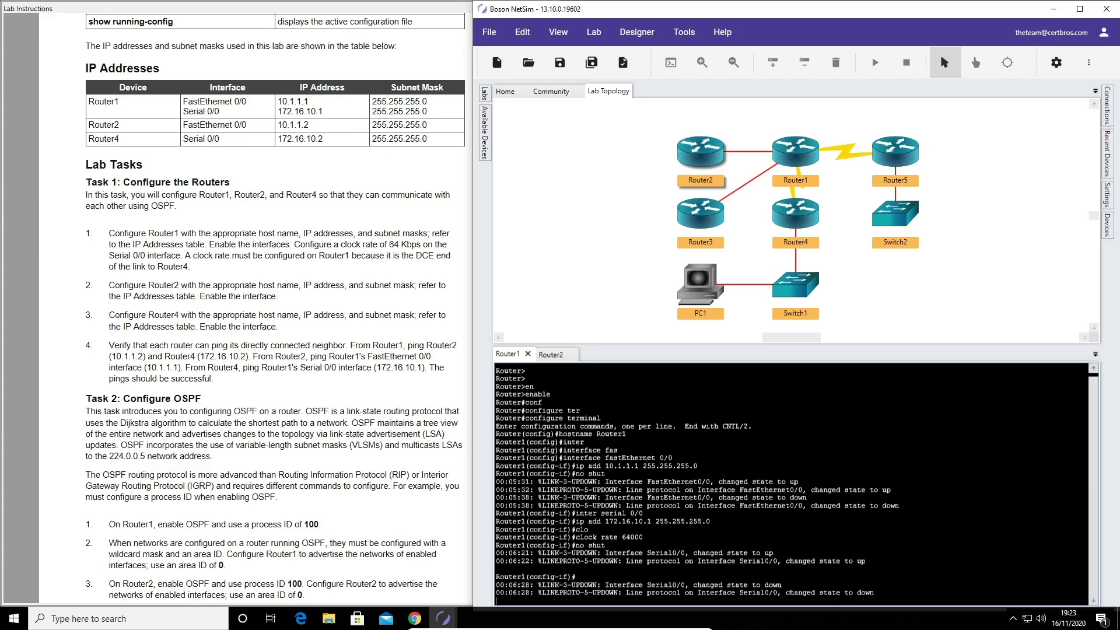
type("do show ip int br")
key("Return")
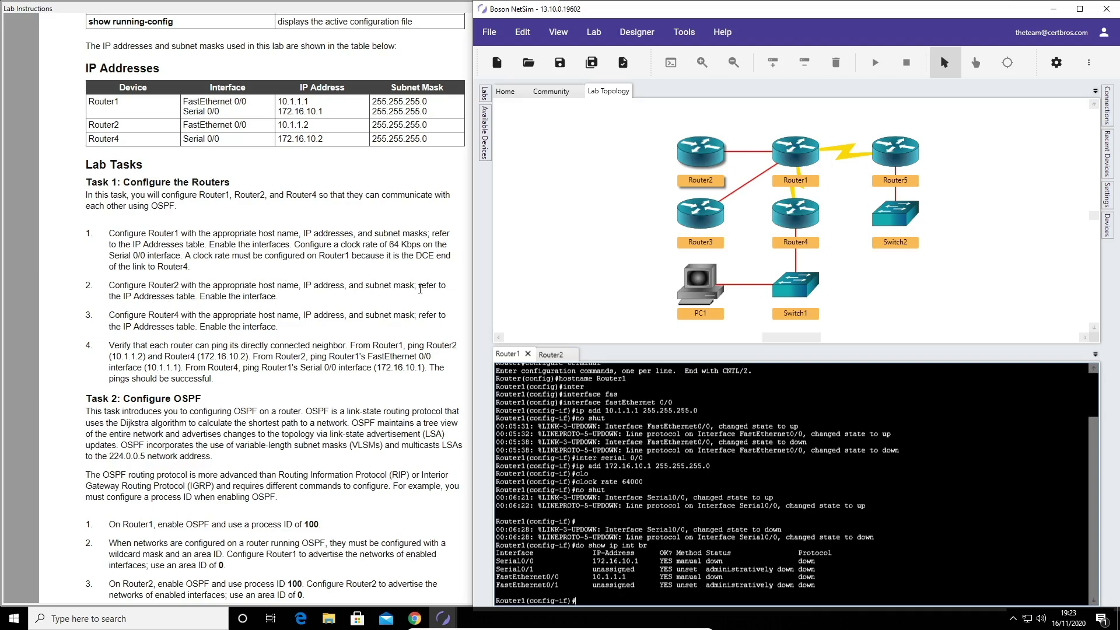
On the Router2 console, enter privileged mode and then global configuration mode
left_click(551, 355)
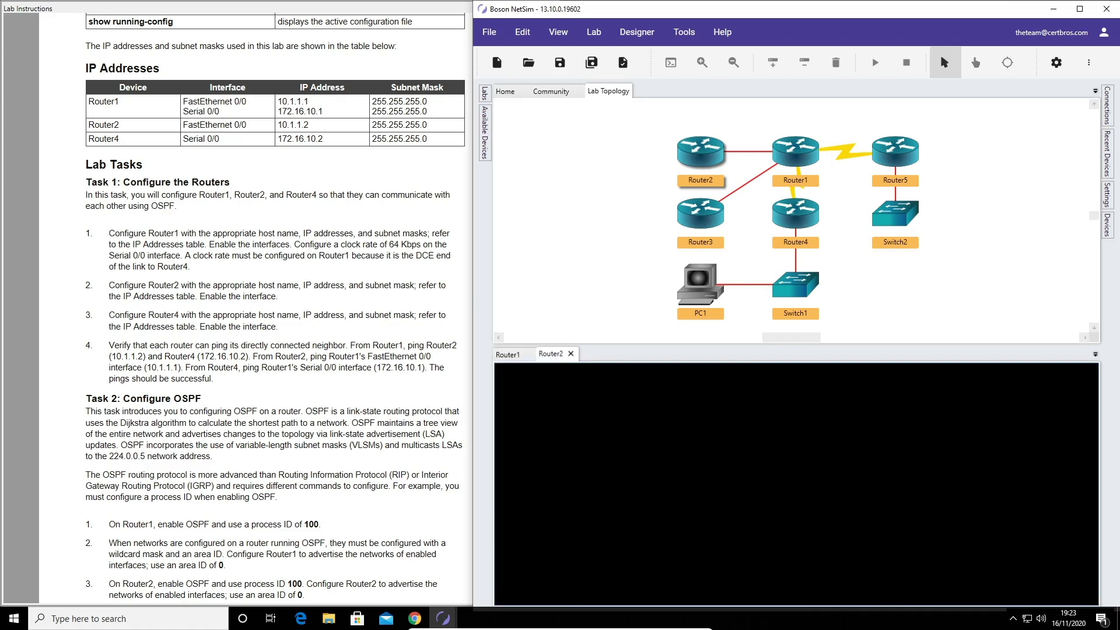
key("Return")
key("Return")
type("en")
key("Tab")
key("Return")
type("cong")
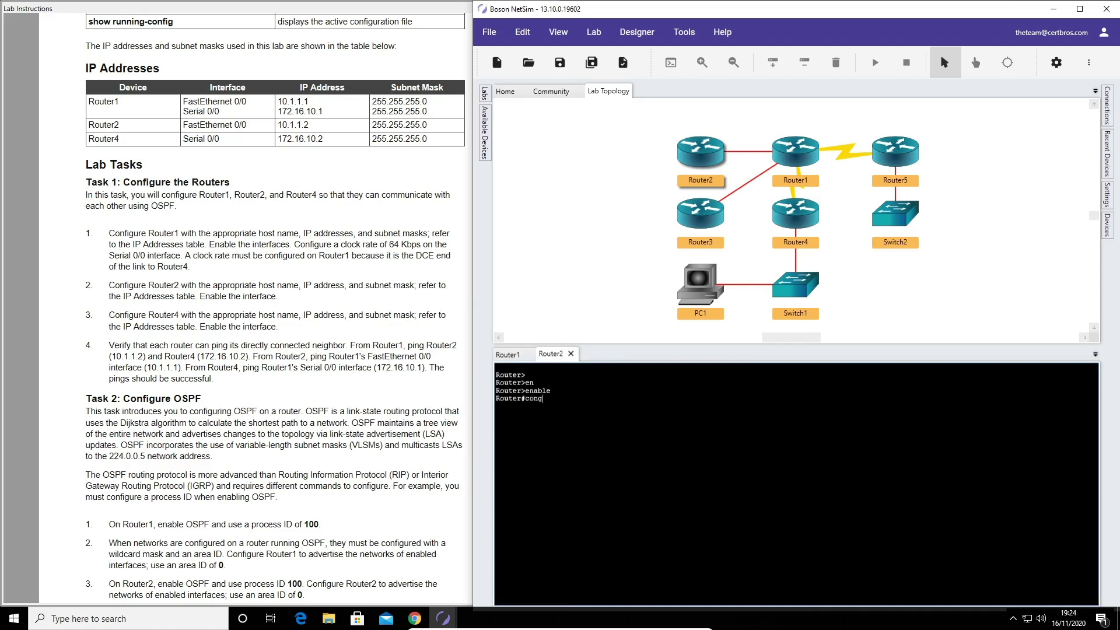
type(" ter")
key("Return")
type("conf ter")
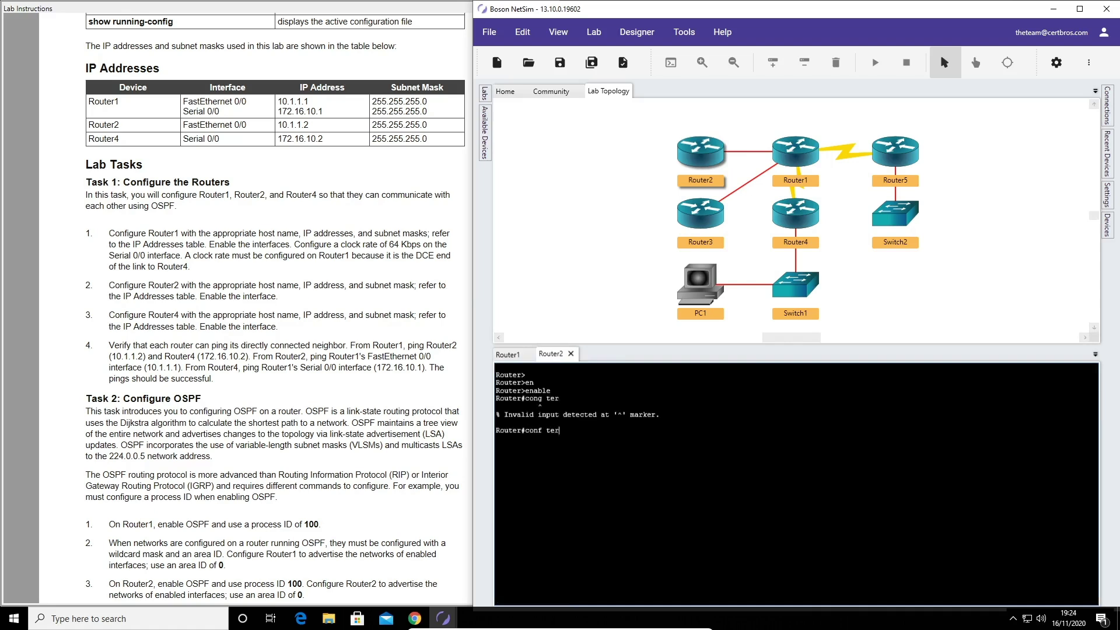
key("Return")
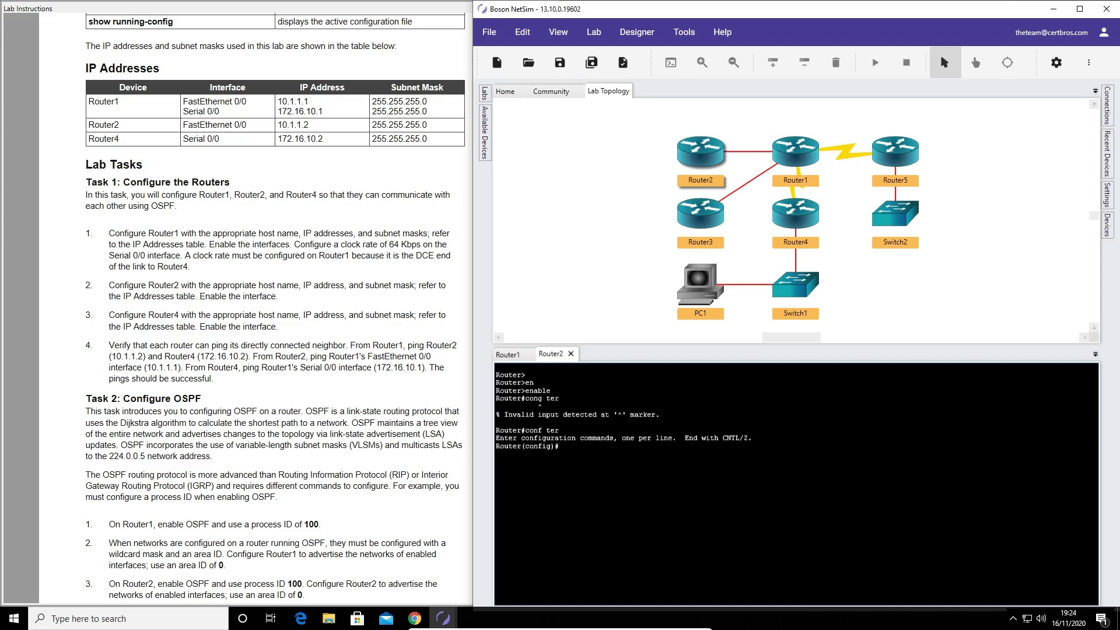
Give Router2's FastEthernet 0/0 address 10.1.1.2 255.255.255.0 and enable it
type("inter fas")
key("Tab")
type("0")
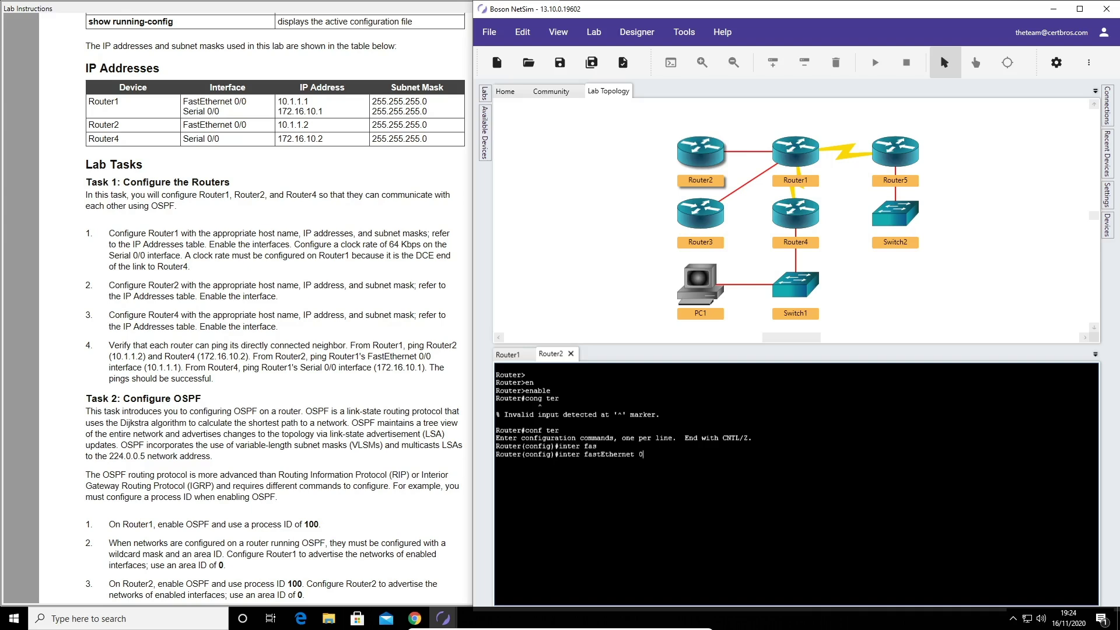
type("/0")
key("Return")
type("ip add 10.1.1.2")
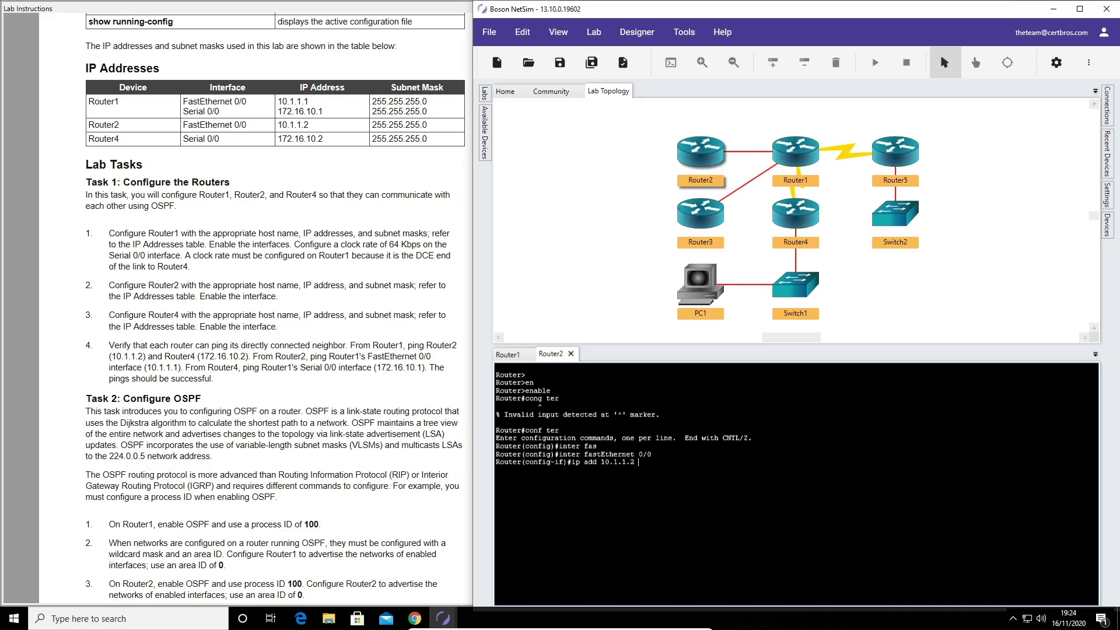
type(" 255.255.255.0")
key("Return")
type("no shut")
key("Return")
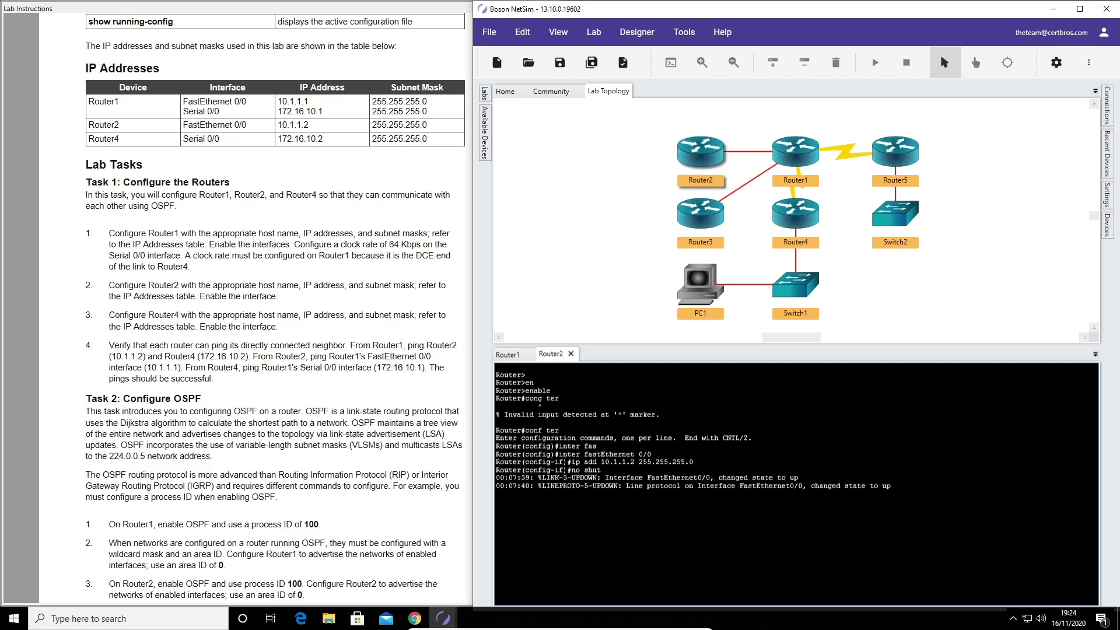
key("Return")
key("Return")
key("Return")
Leave interface configuration and set the hostname to Router2
type("exit")
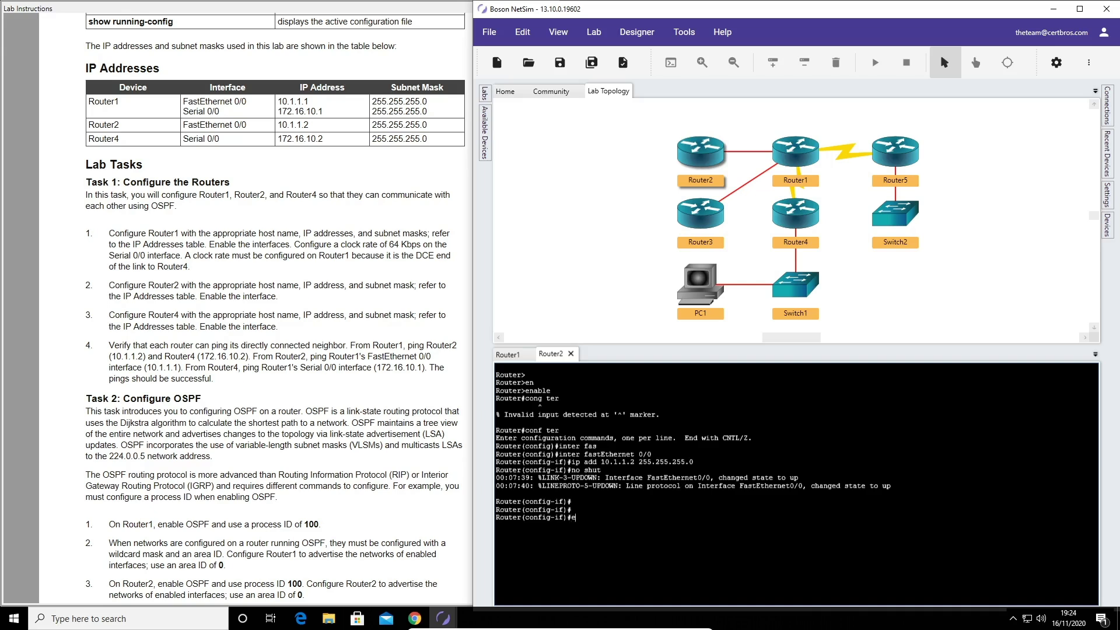
key("Return")
type("hostn")
key("Tab")
type("Router2")
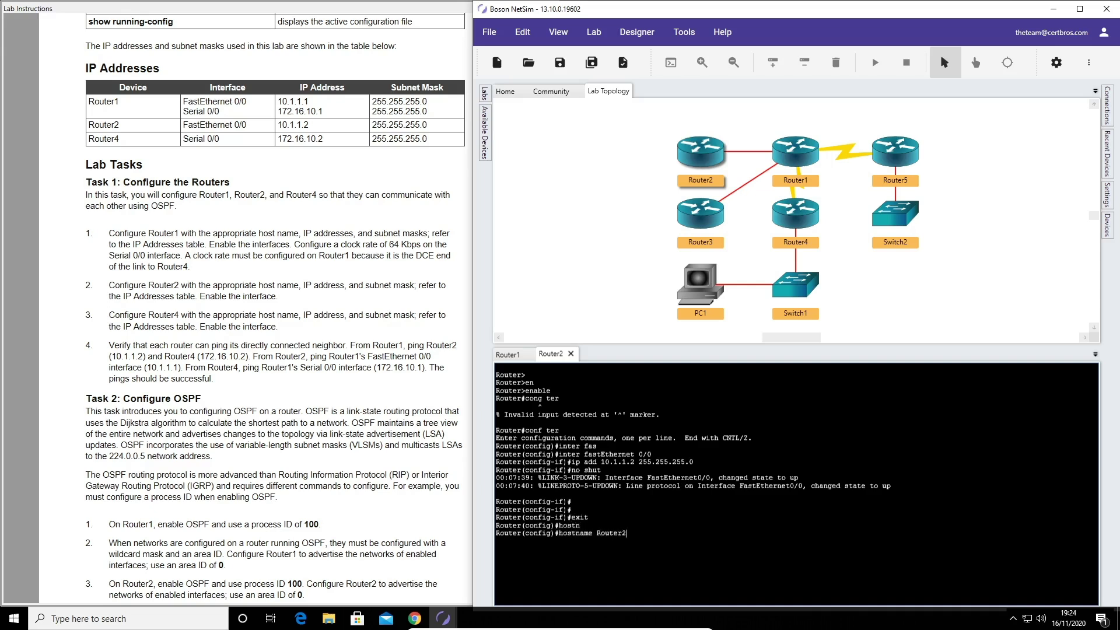
key("Return")
left_click(1108, 230)
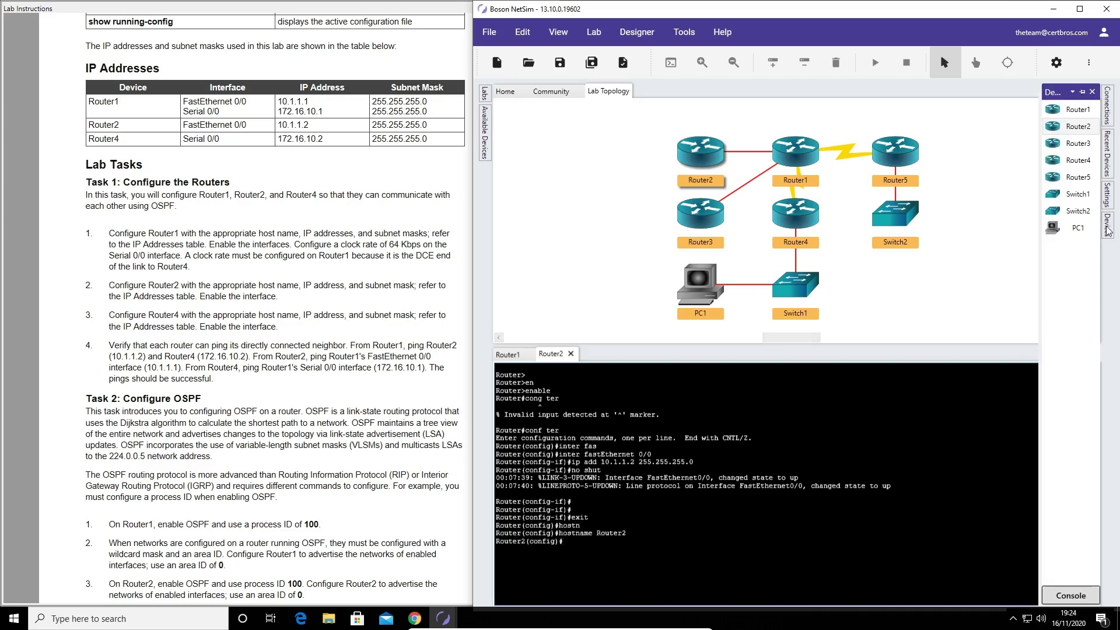
Open a Router4 console, enter configuration mode, and set the hostname Router4
double_click(1084, 161)
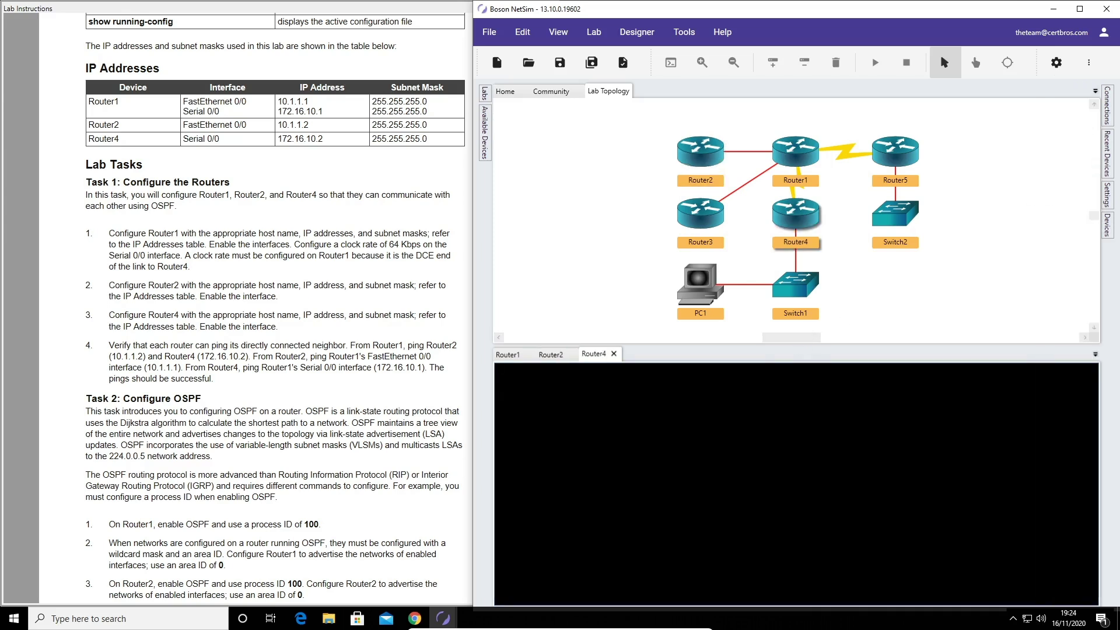
key("Return")
key("Return")
type("en")
key("Tab")
key("Return")
type("con")
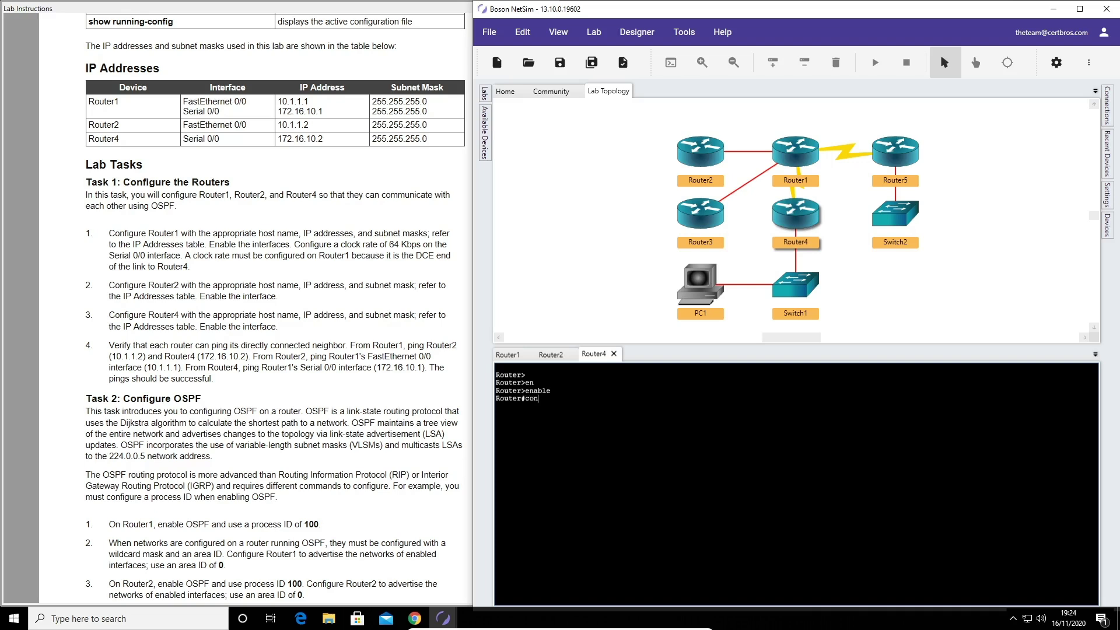
type("f ter")
key("Tab")
key("Return")
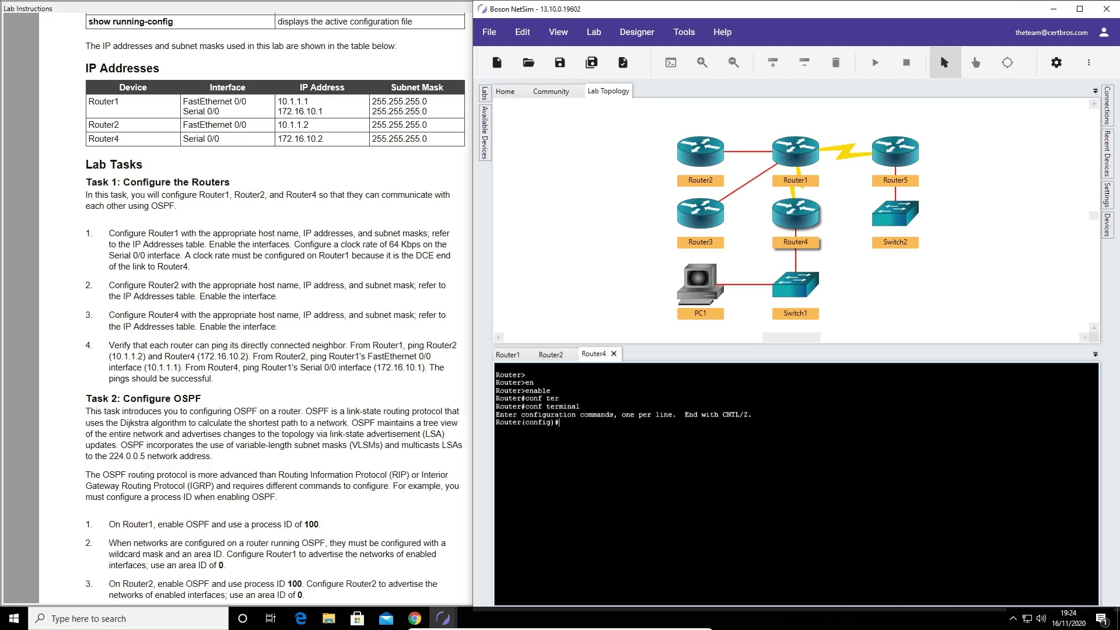
type("hostname Router4")
key("Return")
Give Router4's Serial 0/0 address 172.16.10.2 255.255.255.0 and enable it
type("interf")
key("Tab")
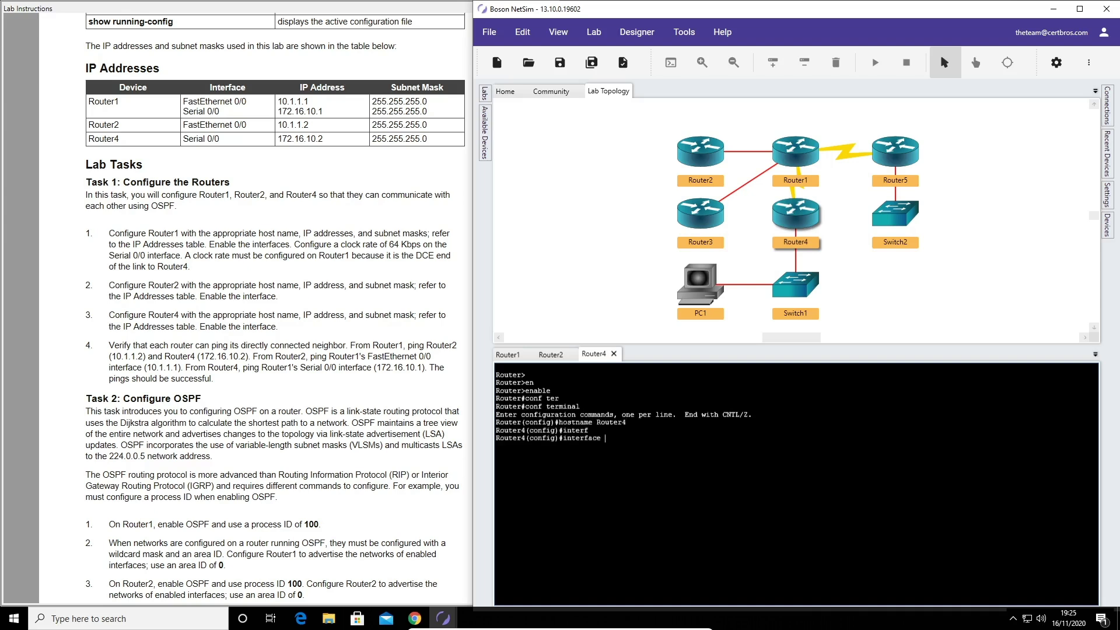
type("serial 0/0")
key("Return")
type("ip add")
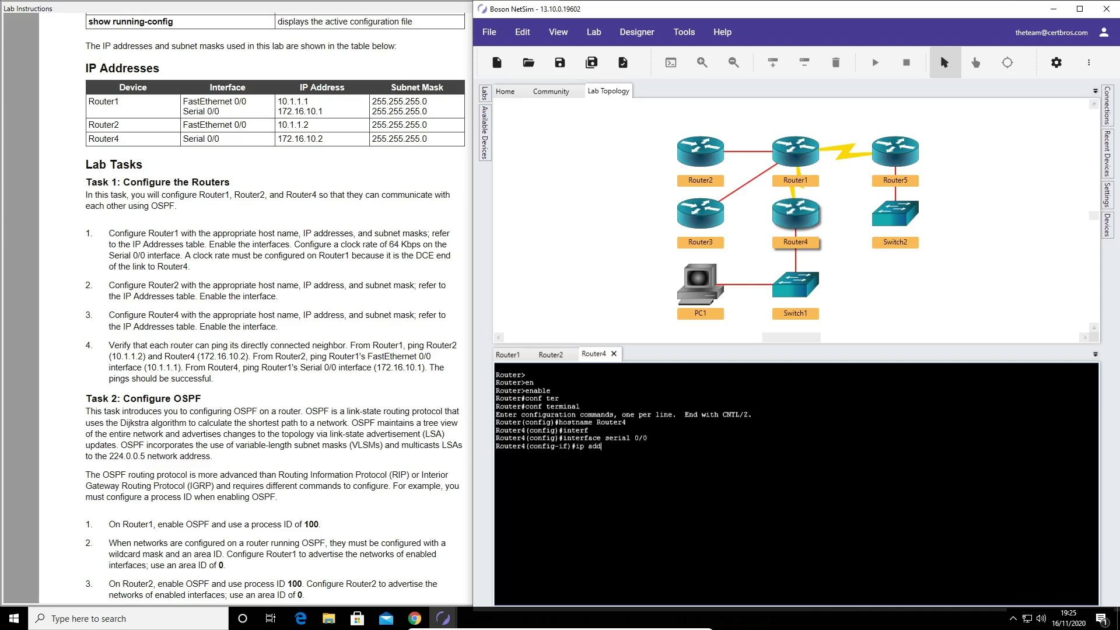
type(" 172.16.10.2 255.255.255.0")
key("Return")
type("no")
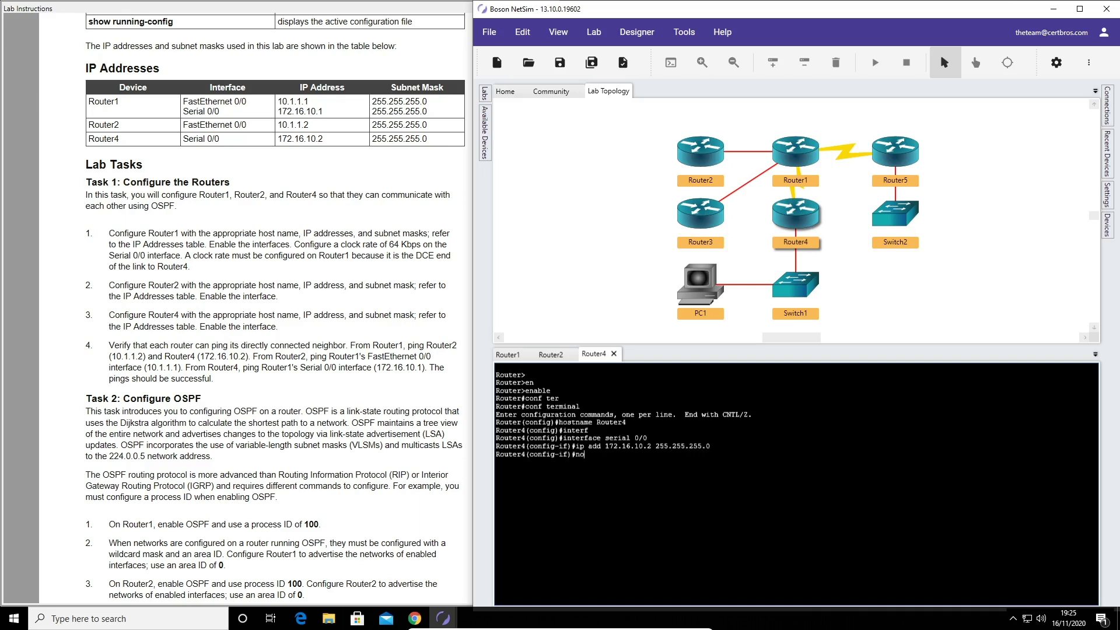
type(" shut")
key("Return")
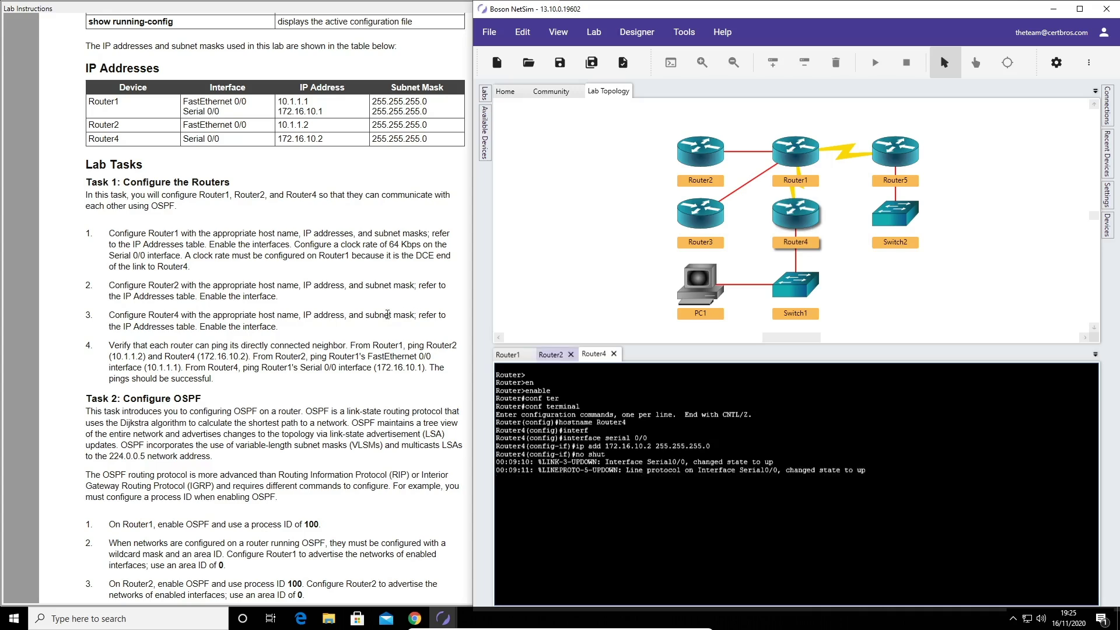
scroll(284, 307, "down", 3)
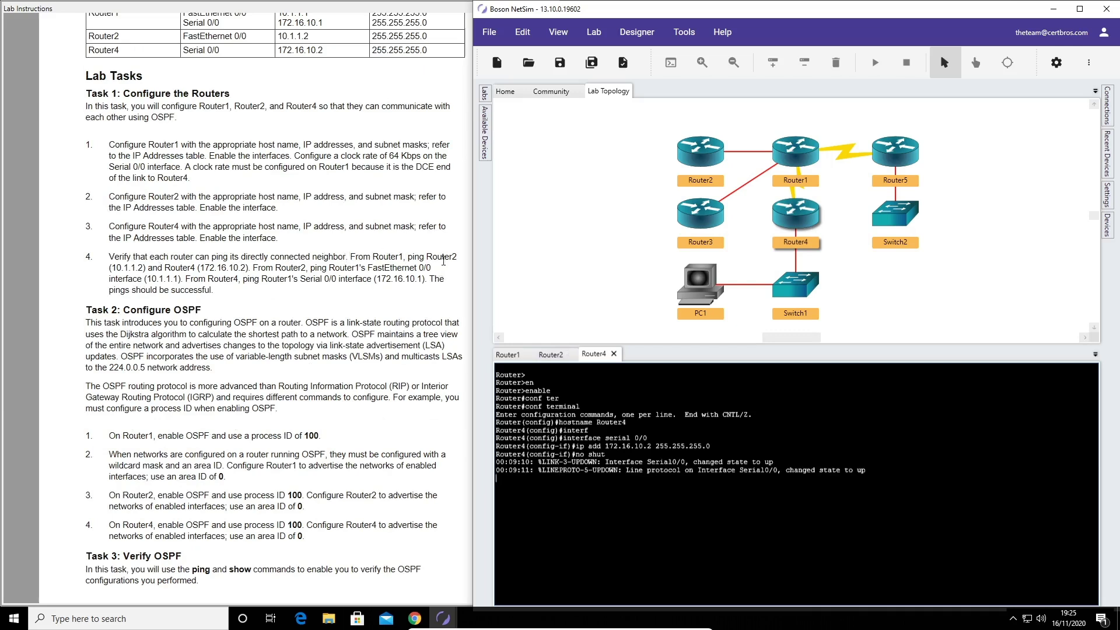
From Router1, exit configuration mode and ping 10.1.1.2 and 172.16.10.2
left_click(517, 353)
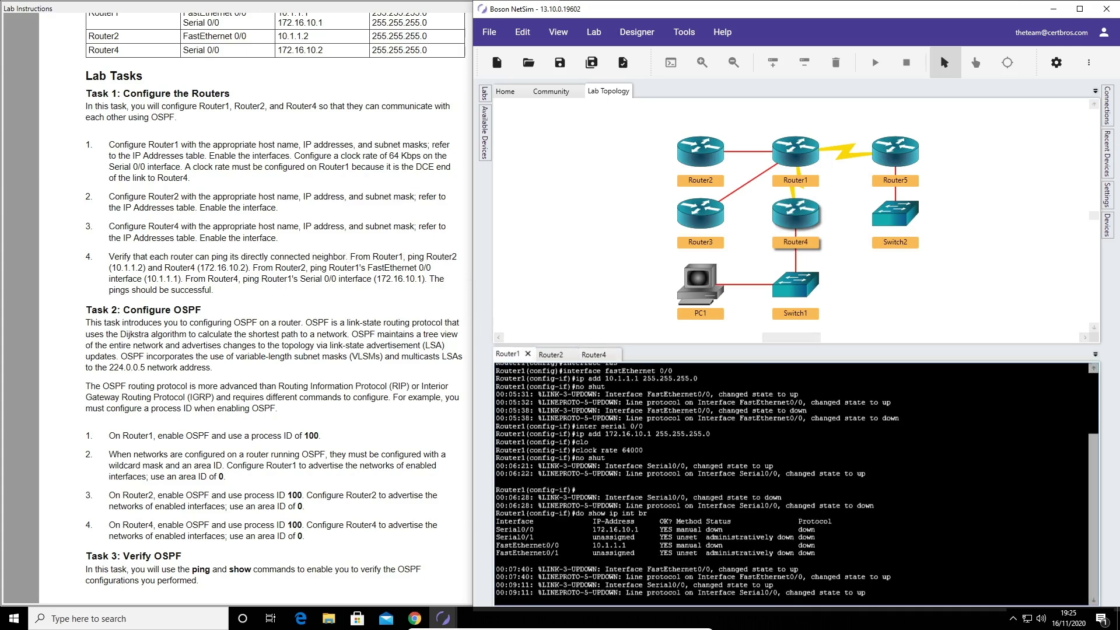
key("Return")
key("Return")
key("Return")
type("en")
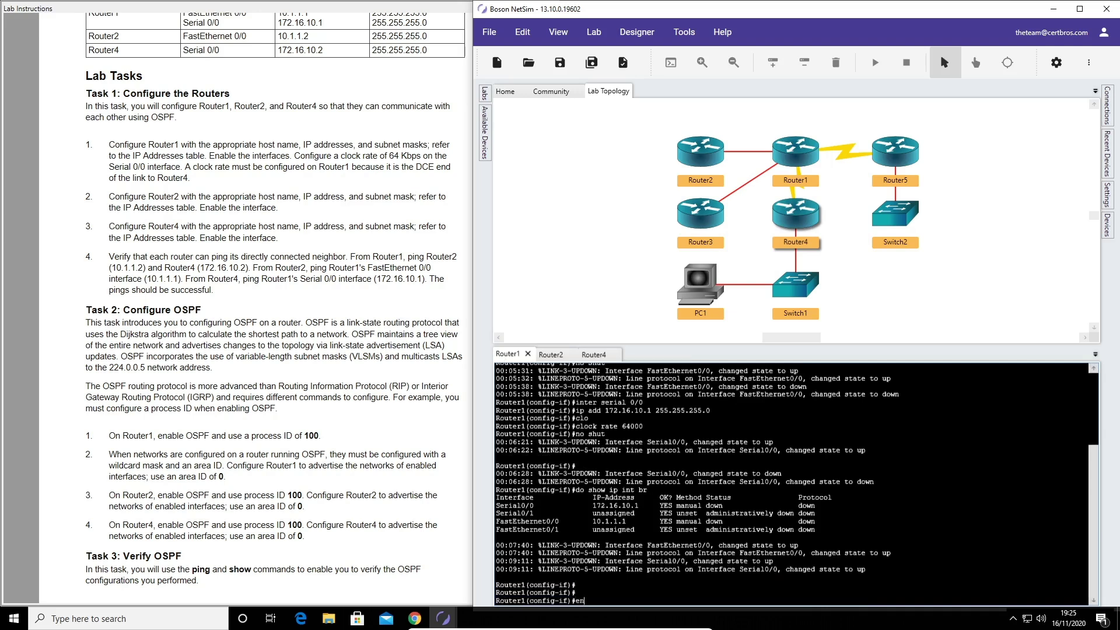
type("d")
key("Return")
type("ping")
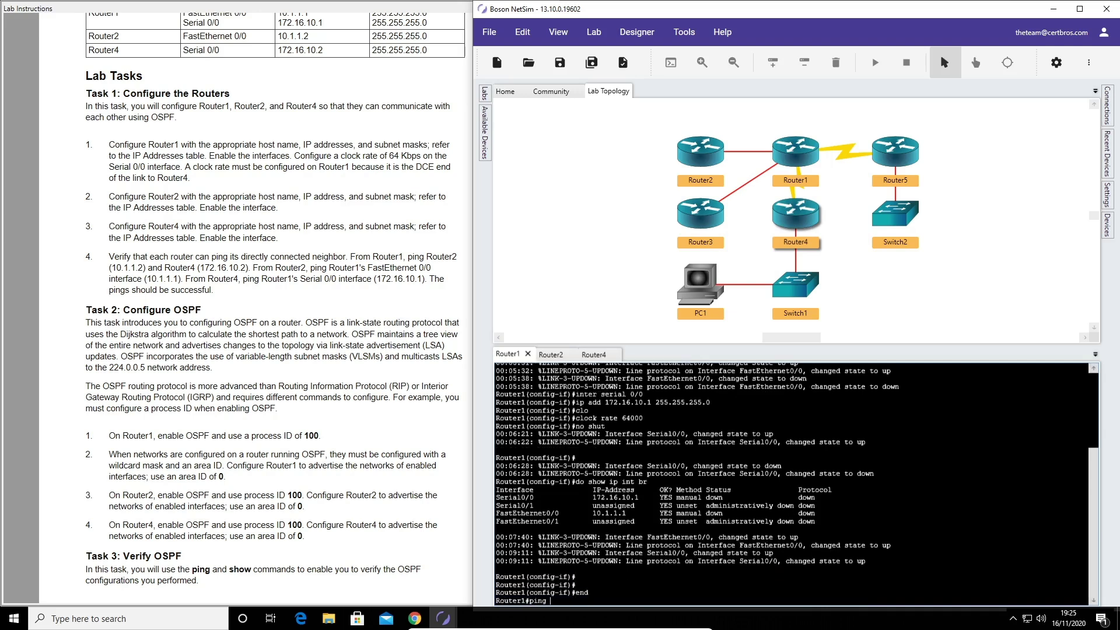
type(" 10.1.1.2")
key("Return")
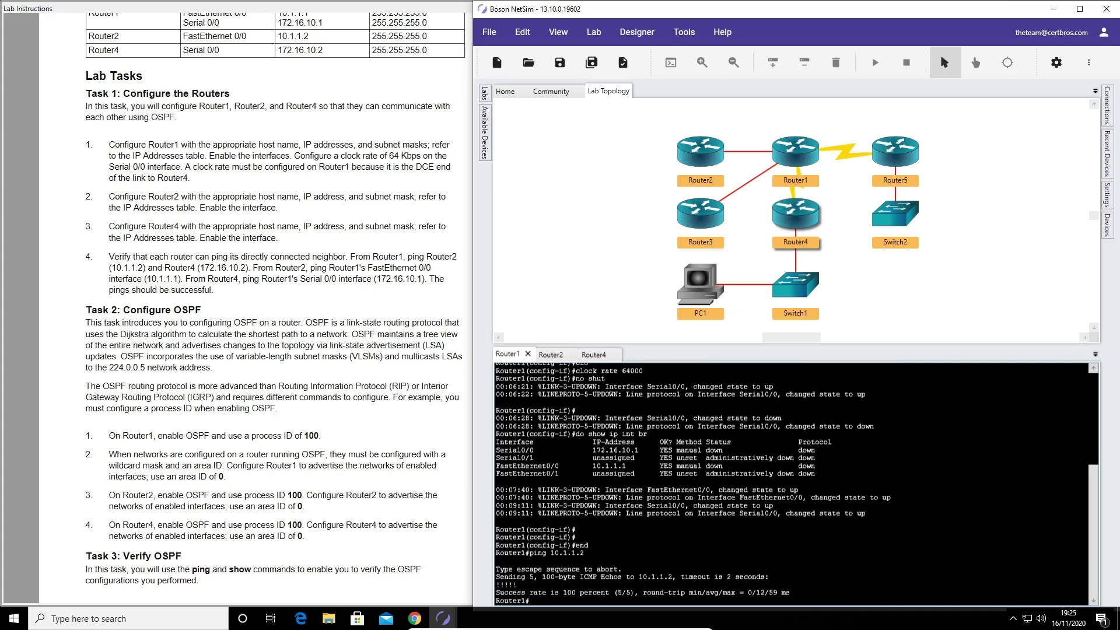
type("ping 172.16.10.2")
key("Return")
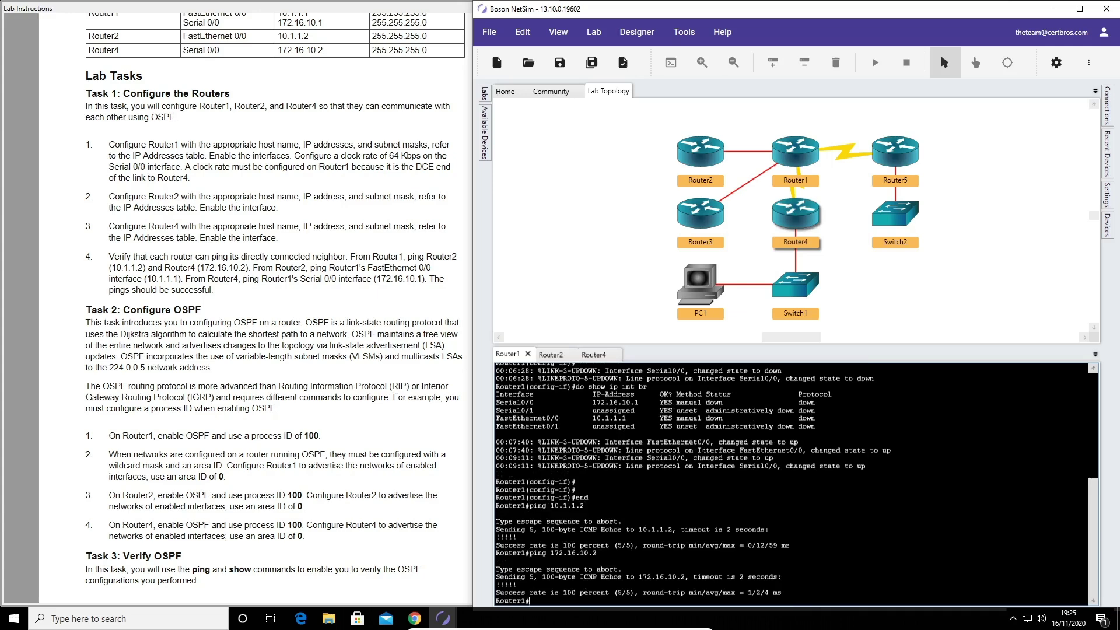
From Router2, exit configuration mode and ping Router1 at 10.1.1.1
left_click(550, 354)
key("Return")
key("Return")
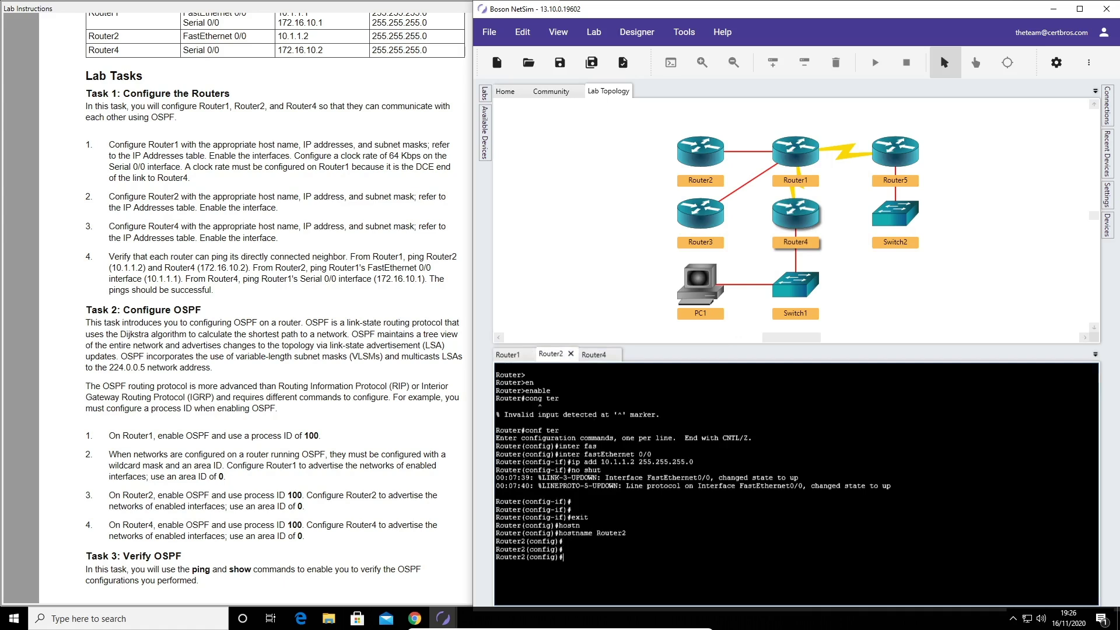
type("end")
key("Return")
type("ping 10.1.1.1")
key("Return")
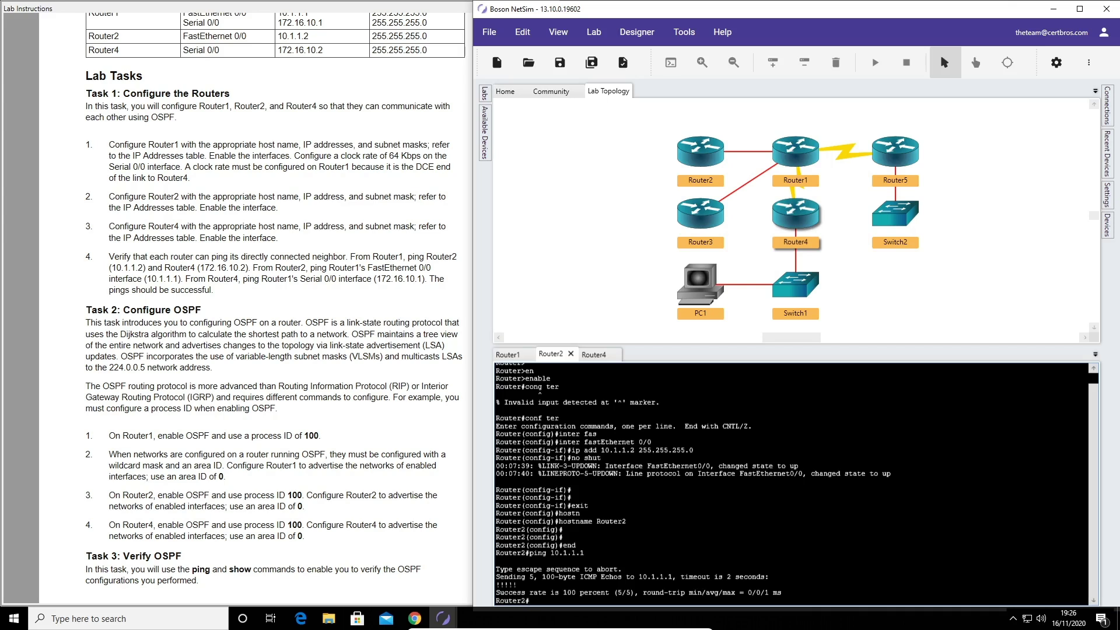
From Router4, exit configuration mode and ping Router1 at 172.16.10.1
left_click(594, 354)
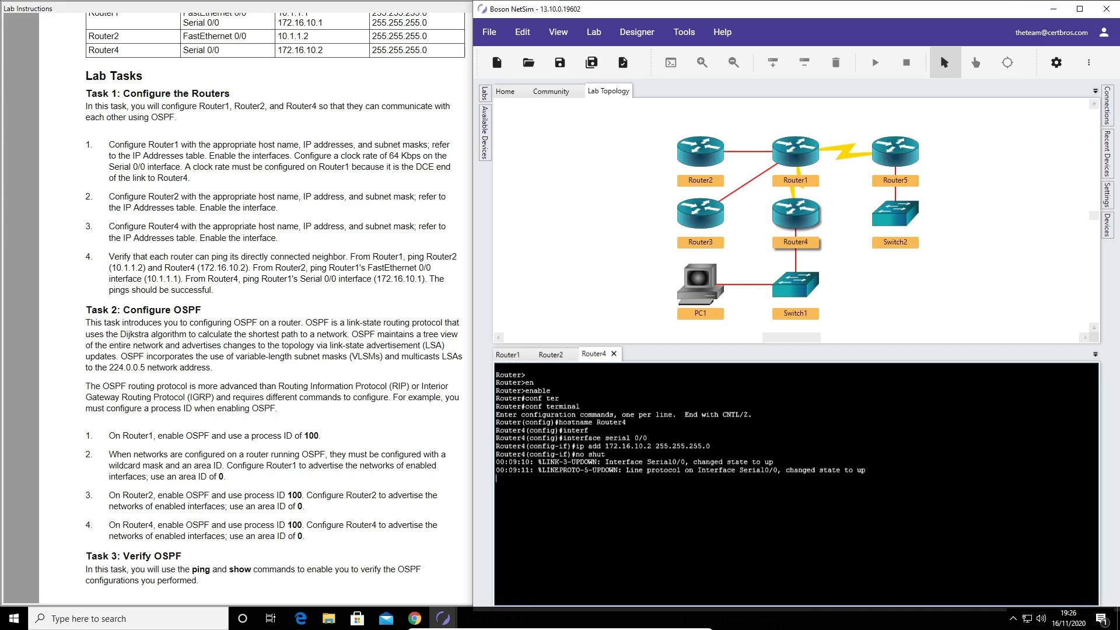
key("Return")
key("Return")
key("Return")
type("end")
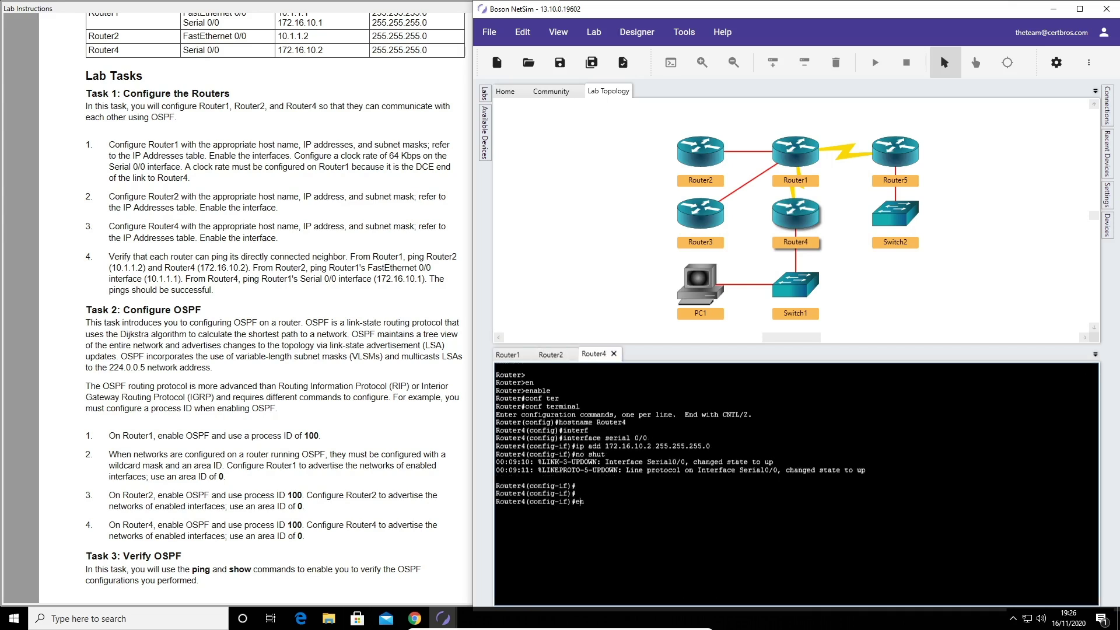
key("Return")
type("ping 172.16.10.1")
key("Return")
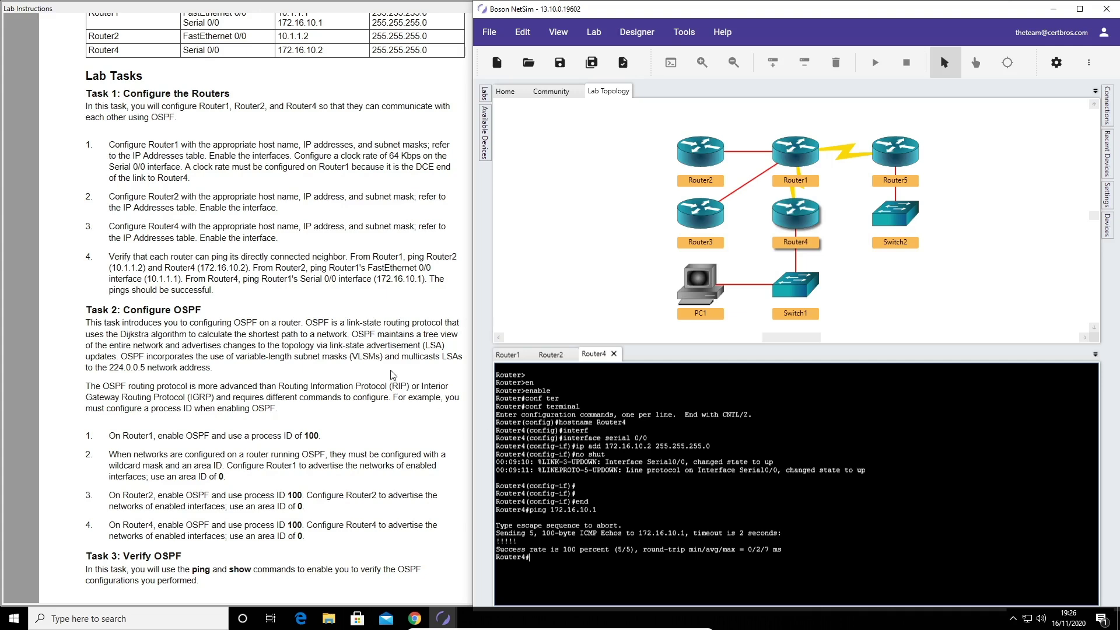
scroll(387, 362, "down", 3)
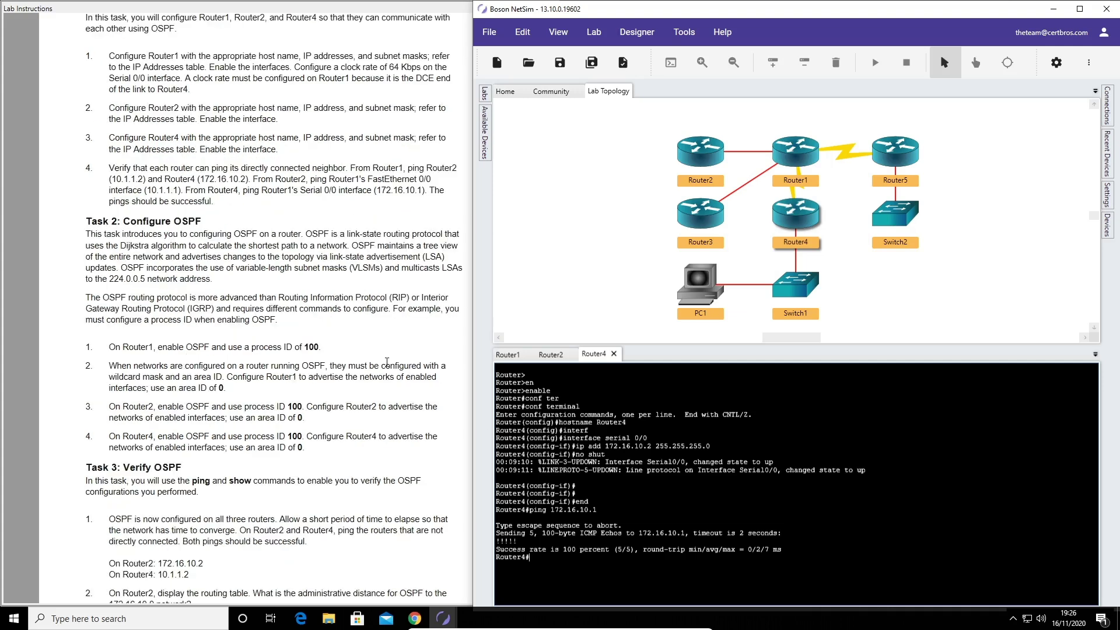
scroll(386, 362, "down", 3)
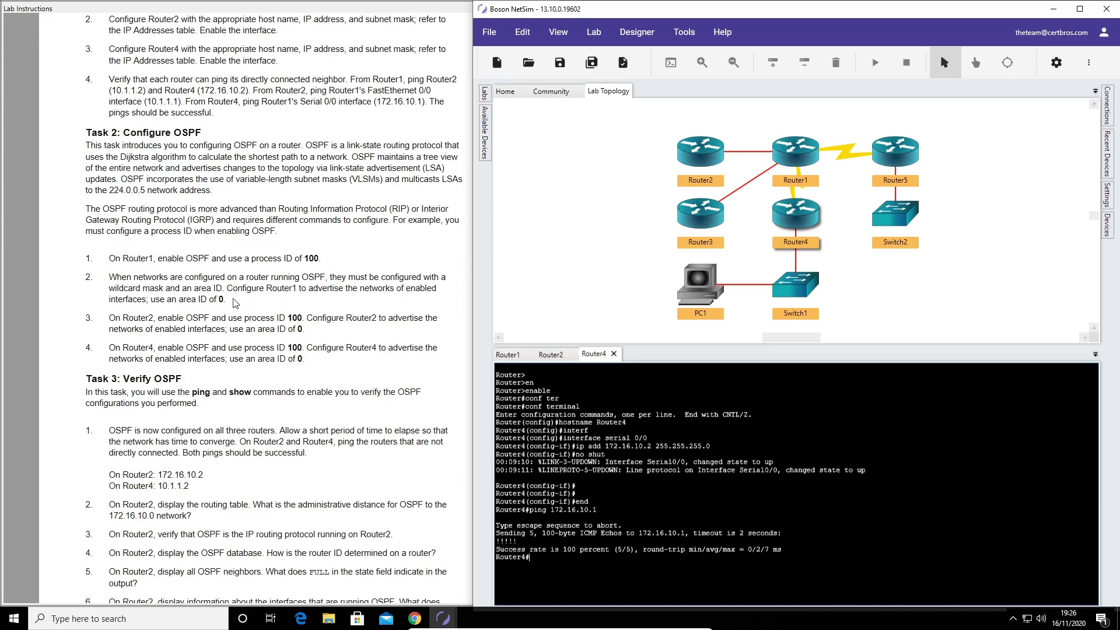
left_click(507, 355)
On Router1, enter global configuration mode and start OSPF process 100
type("con")
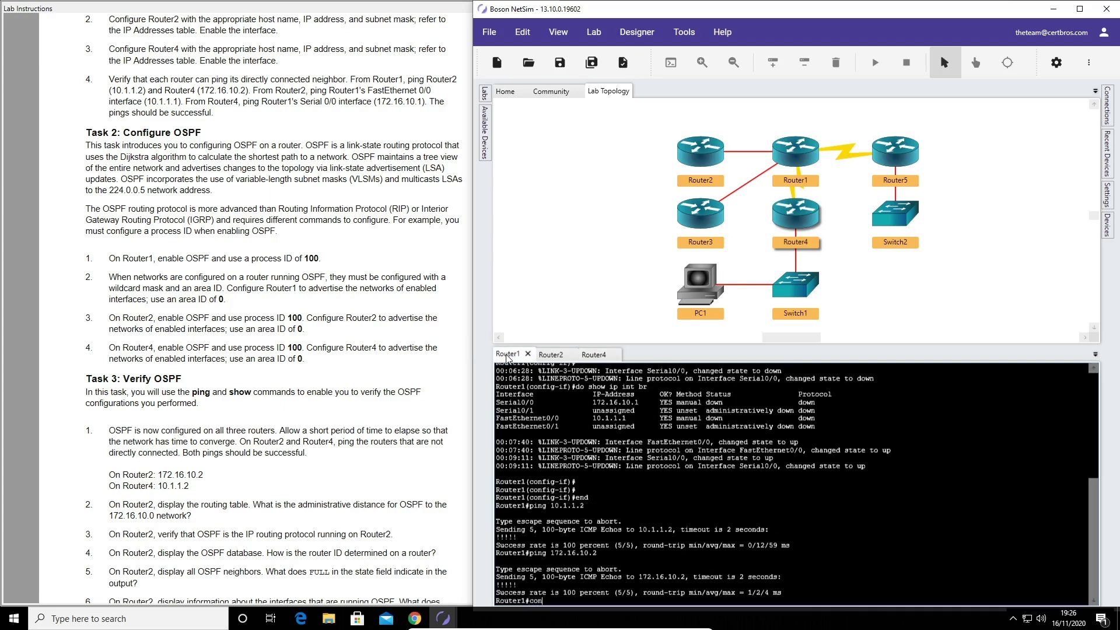
type("f ter")
key("Return")
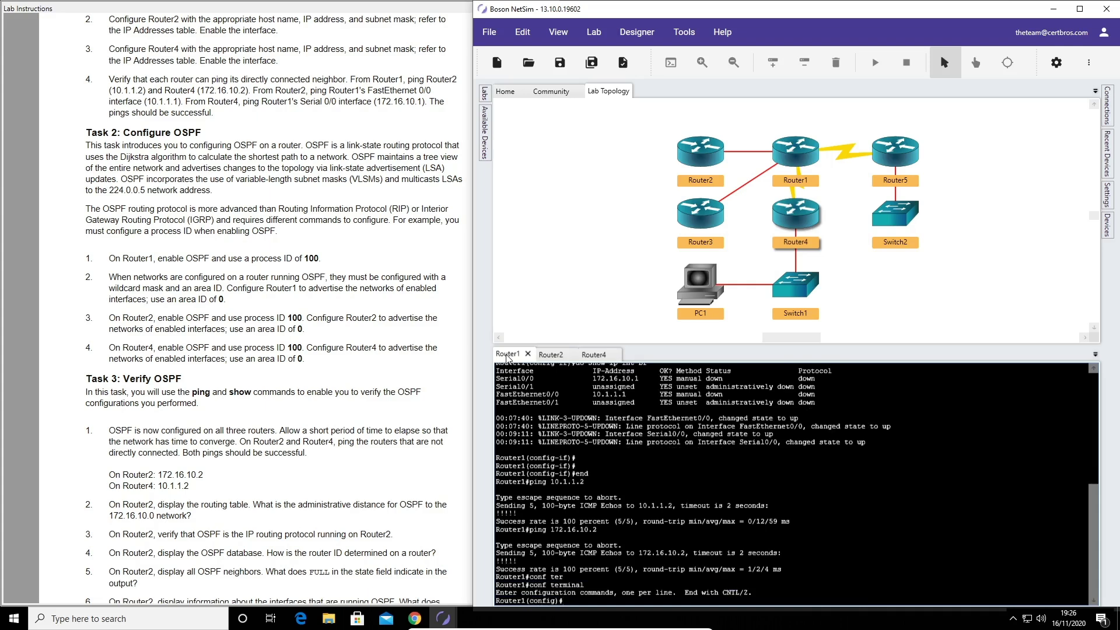
type("router osp")
key("Tab")
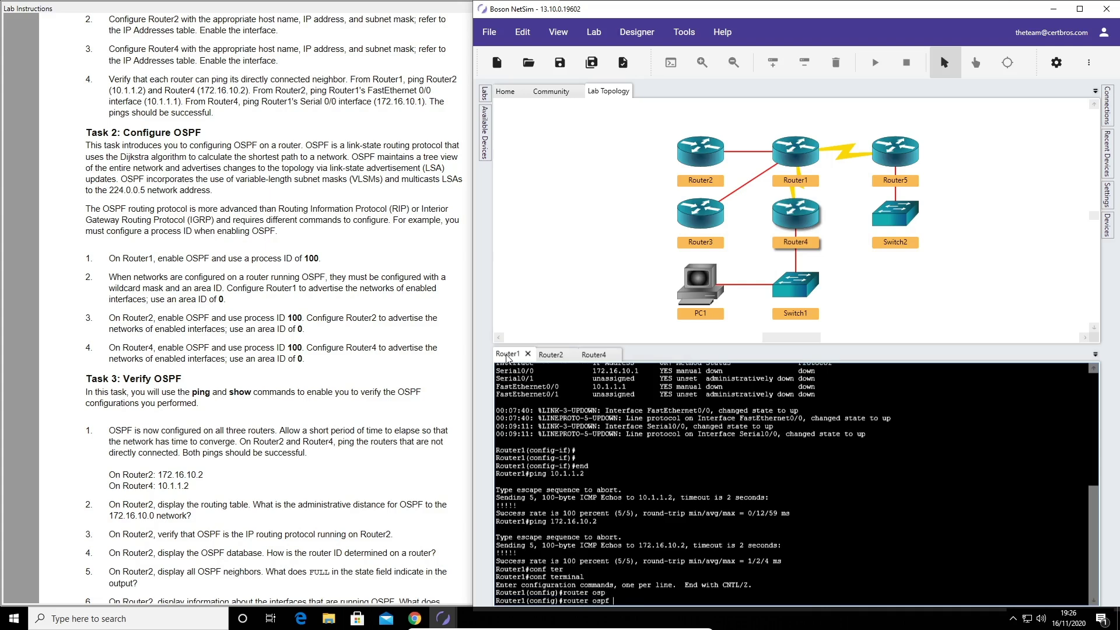
type("100")
key("Return")
Advertise network 10.1.1.0 0.0.0.255 in area 0 on Router1
type("network")
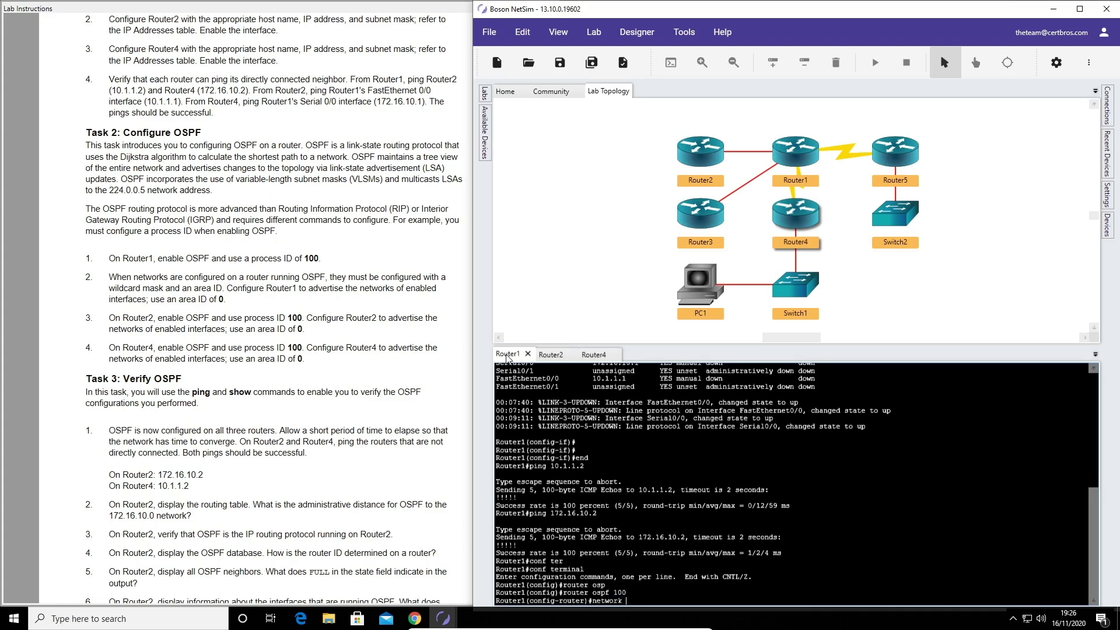
type(" 10.1.1.0 0.0.0.255")
key("Return")
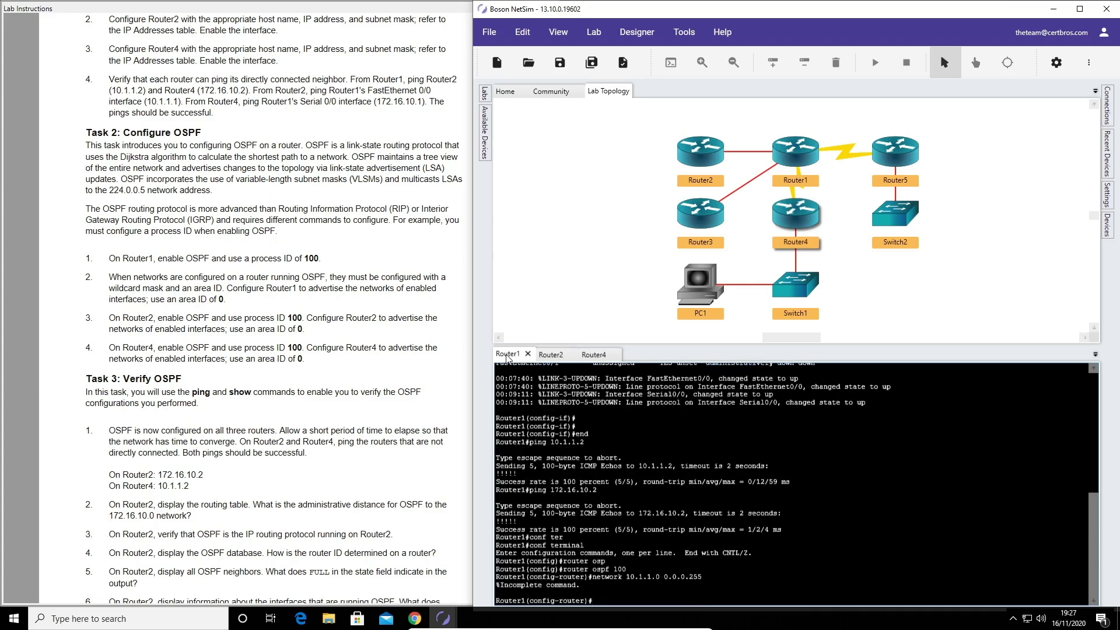
key("Up")
type("are")
key("Tab")
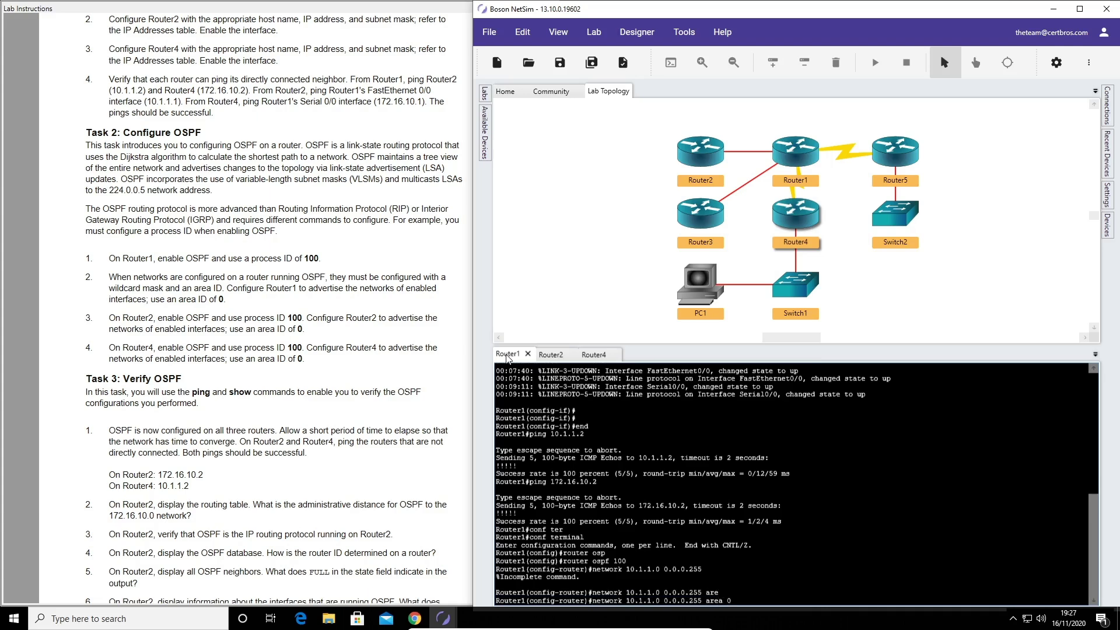
key("Return")
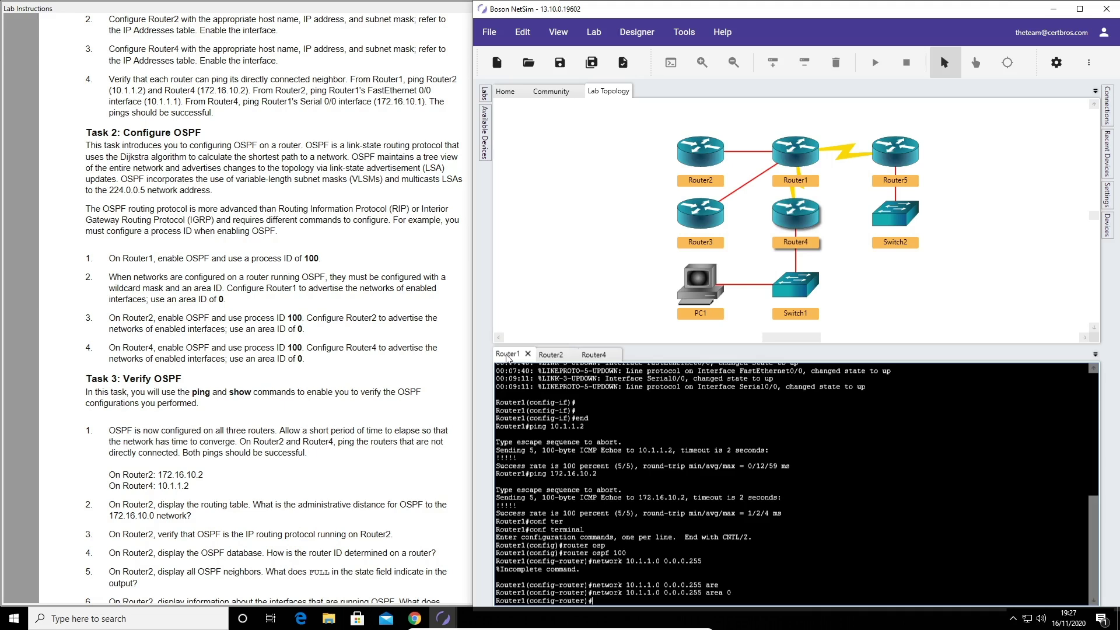
Add the Router1 statement 'network 172.16.10.0 0.0.0.255 area 0'
type("network")
key("Tab")
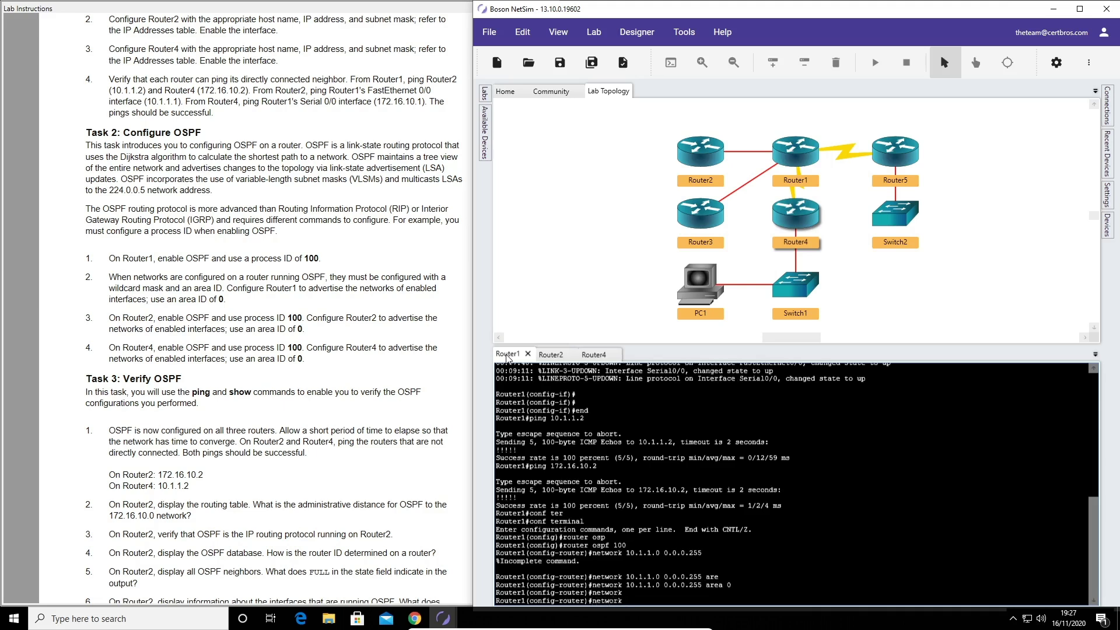
type("172.16.10.0")
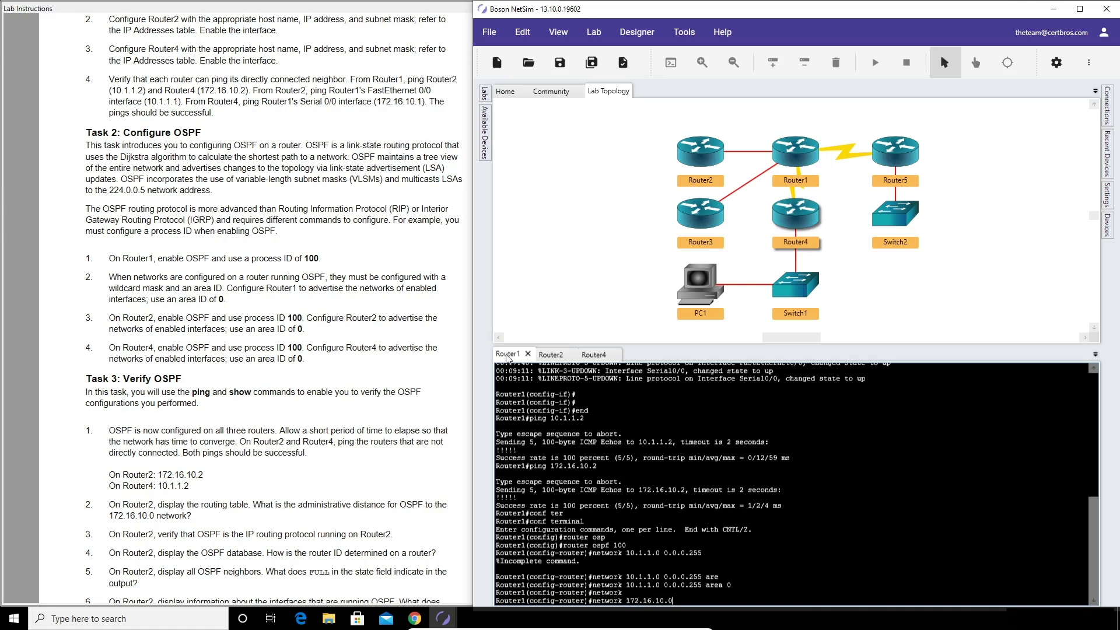
type(" 0.0.0.255 area")
key("Tab")
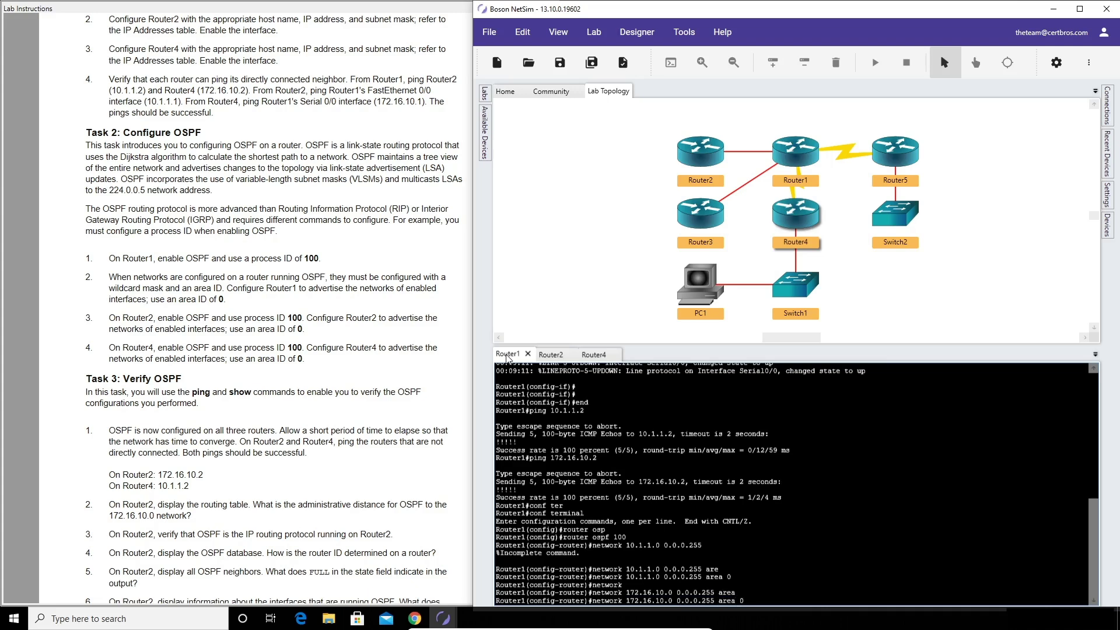
type("0")
key("Return")
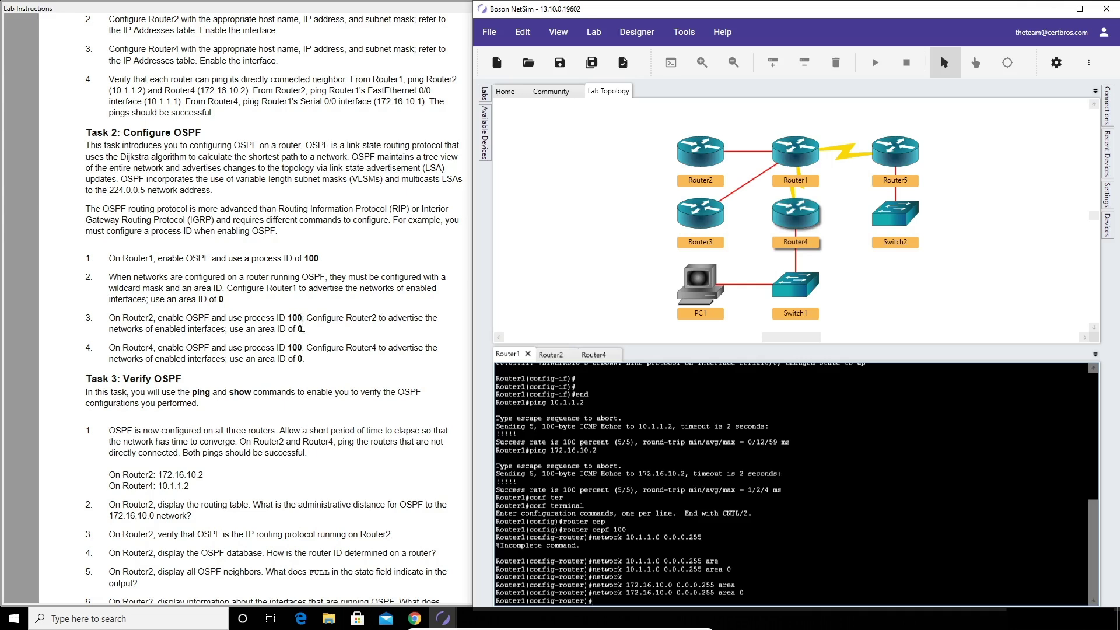
left_click(551, 355)
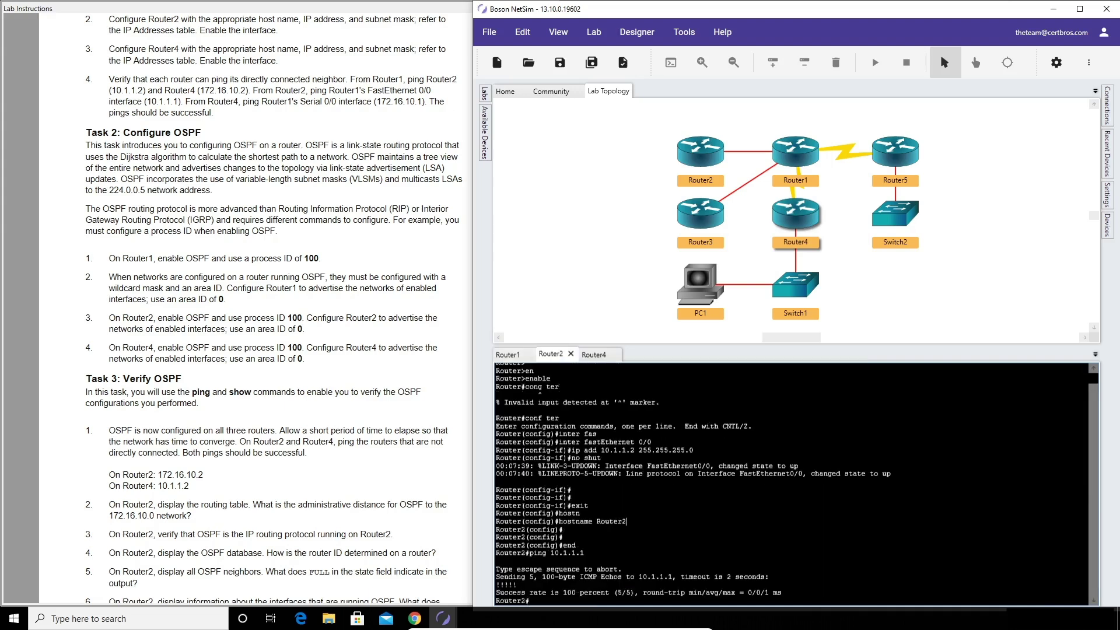
On Router2, enter global configuration mode and start OSPF process 100
key("Return")
key("Return")
type("conf ter")
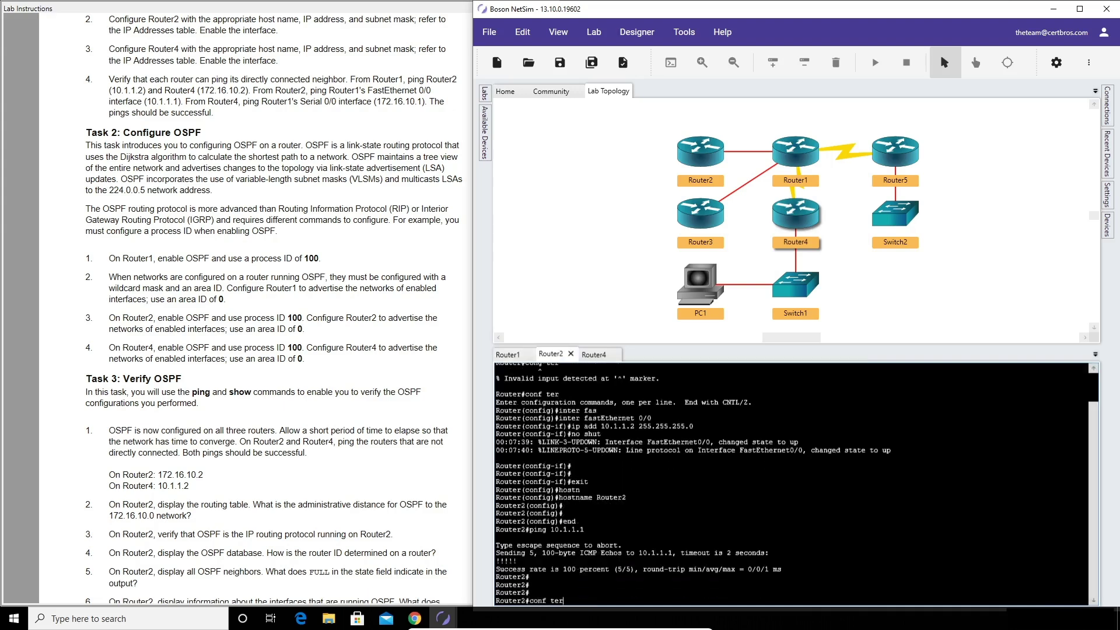
key("Return")
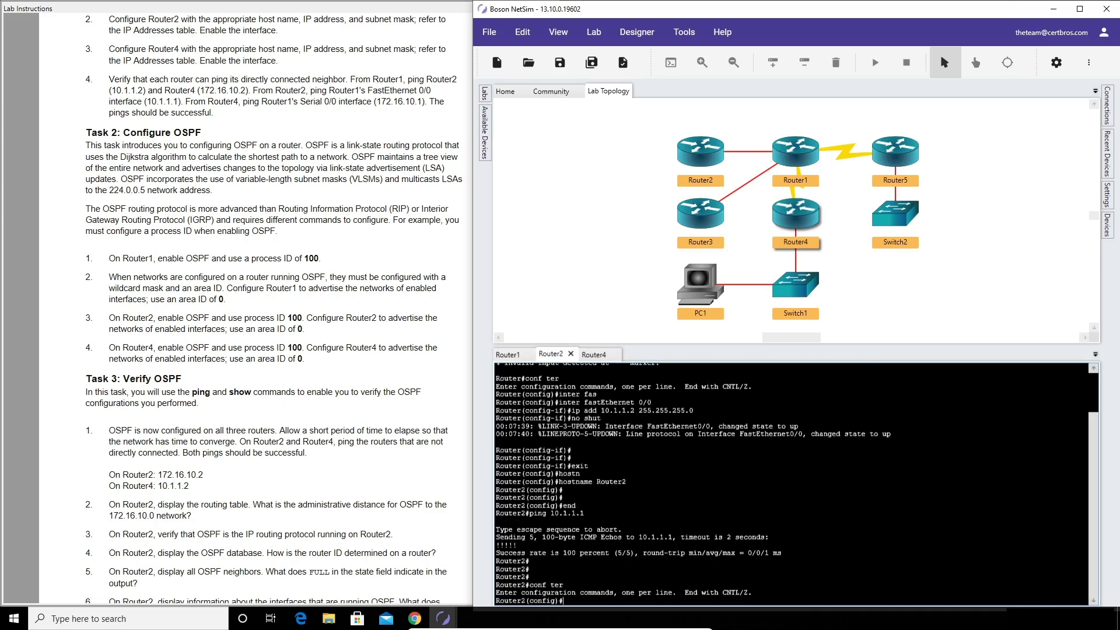
type("router osp")
key("Tab")
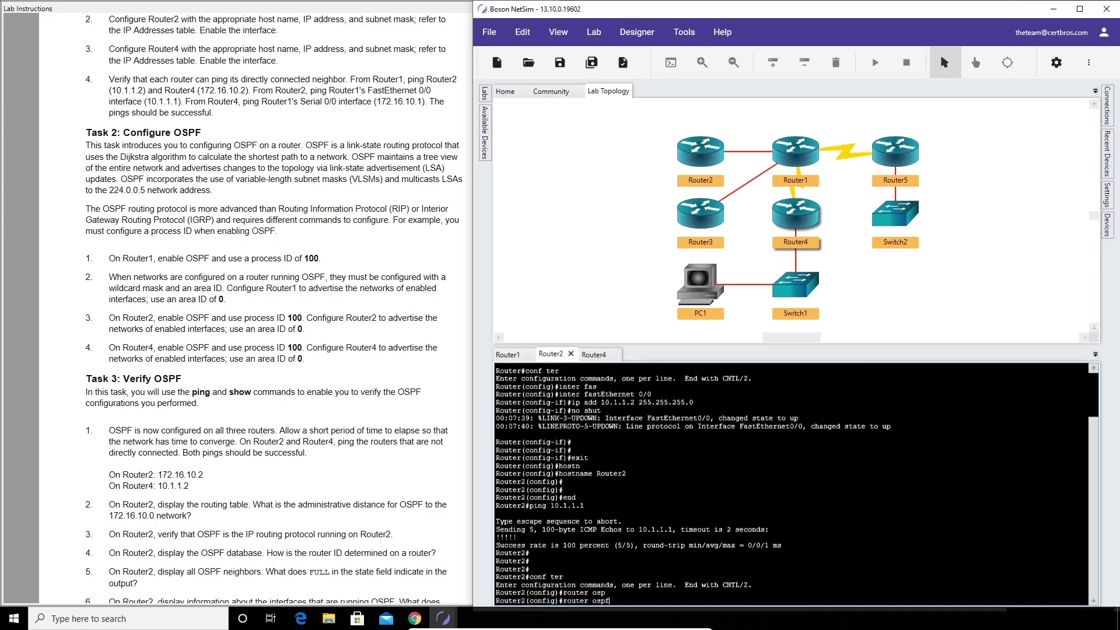
type("100")
key("Return")
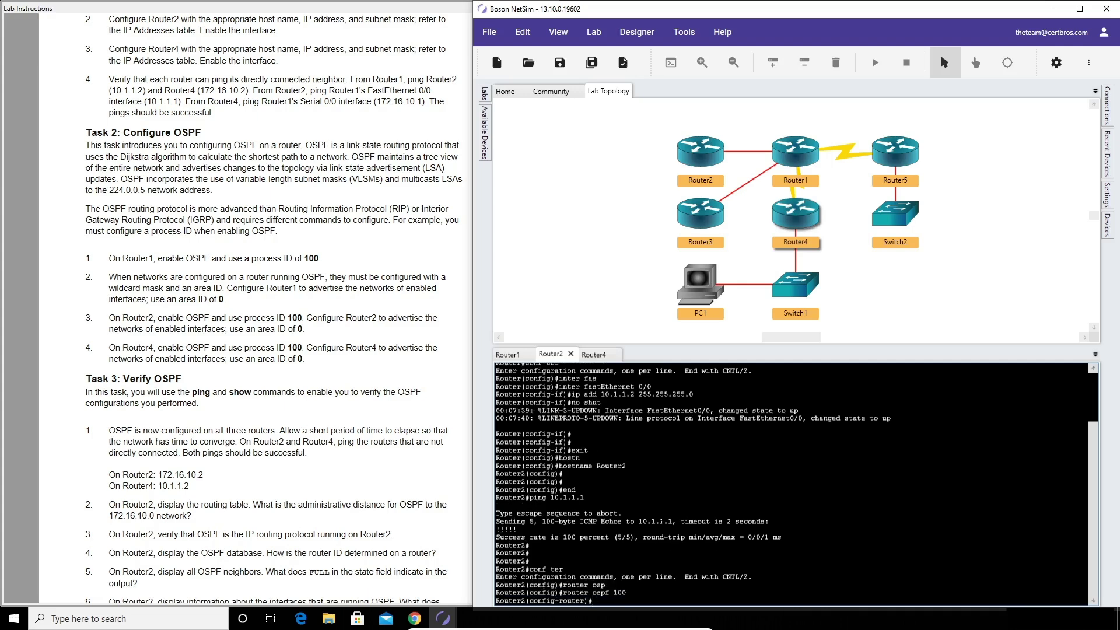
Advertise network 10.1.1.0 0.0.0.255 in area 0 on Router2
type("netow")
key("Tab")
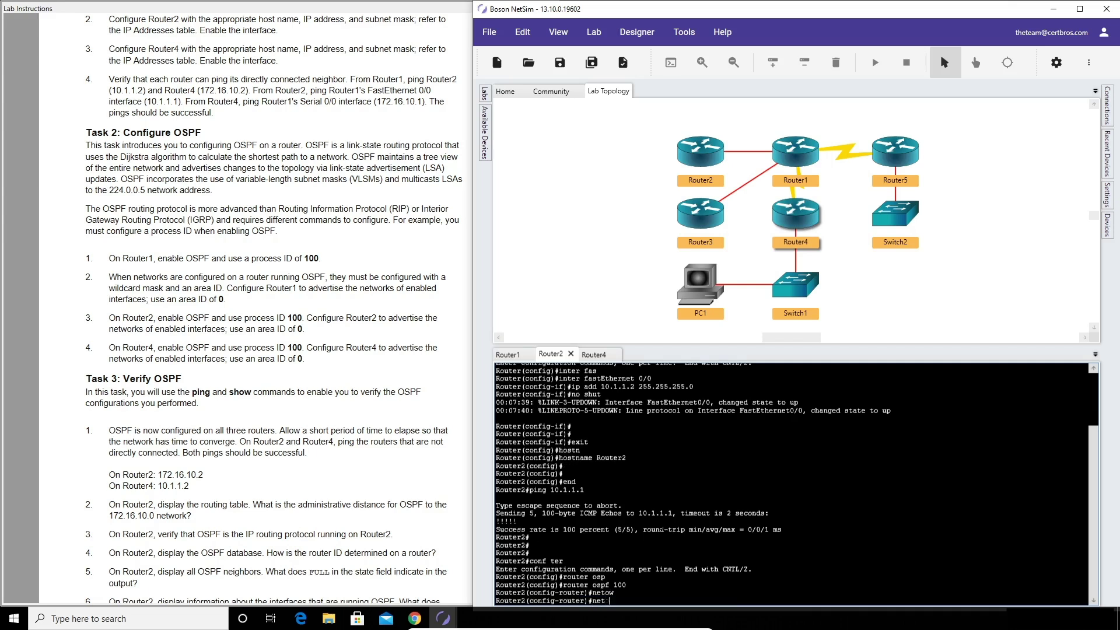
key("Tab")
type("10.1")
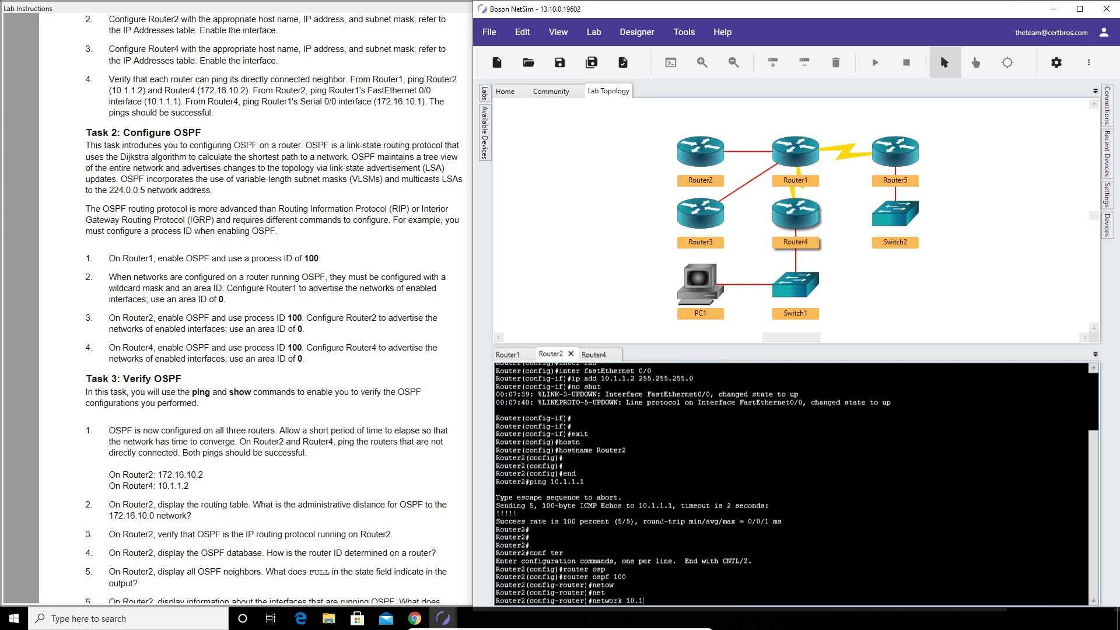
type(".1.0 0.0.0.255 are")
key("Tab")
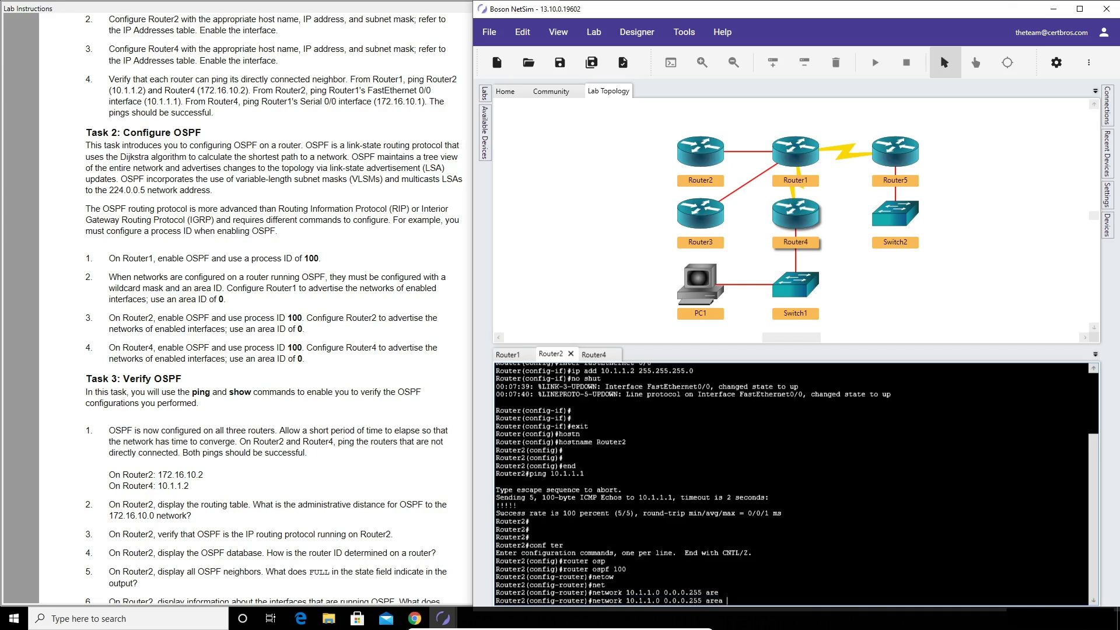
key("Return")
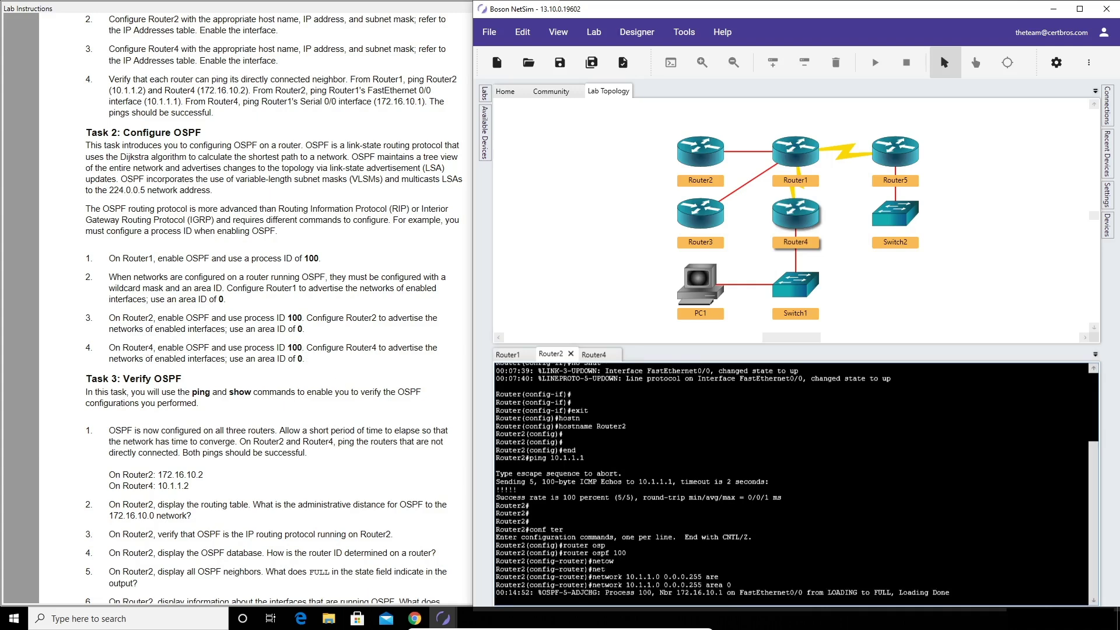
left_click(594, 354)
On Router4, enter configure terminal mode and start OSPF process 100
key("Return")
key("Return")
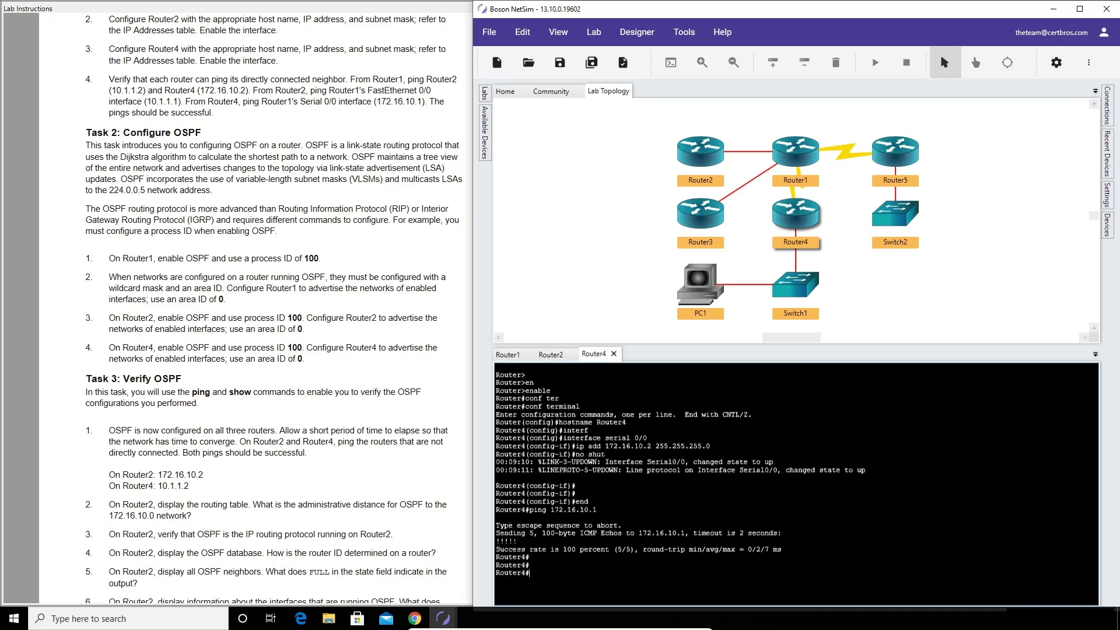
type("conf")
key("Tab")
type("tewr")
key("Tab")
key("Return")
type("router")
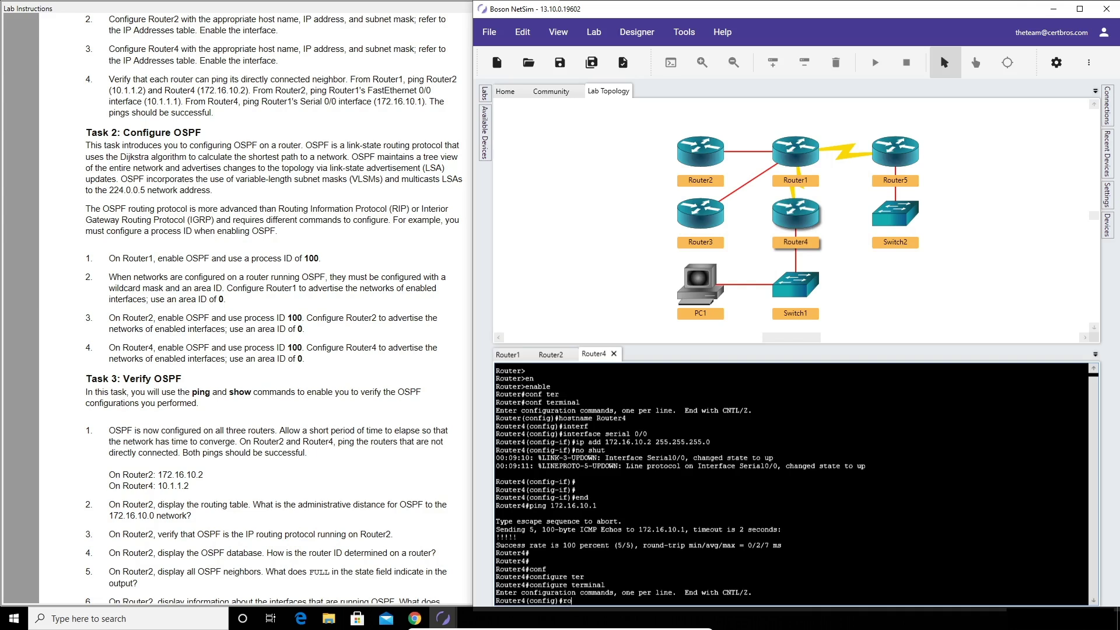
type(" os")
key("Tab")
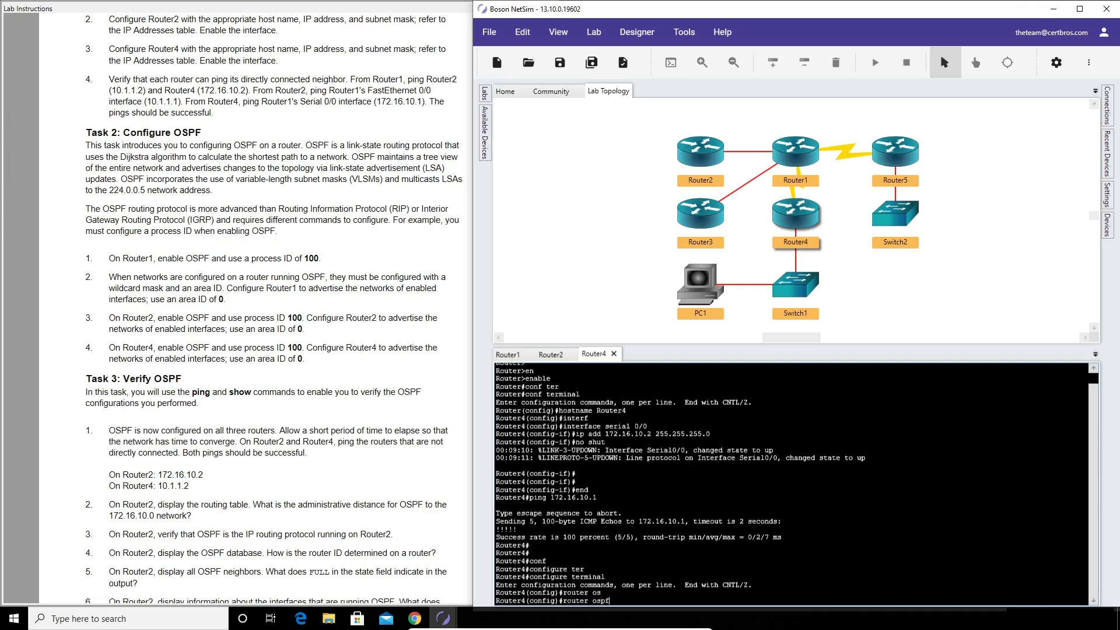
type("100")
key("Return")
Advertise network 172.16.10.0 0.0.0.255 in area 0 on Router4
type("network")
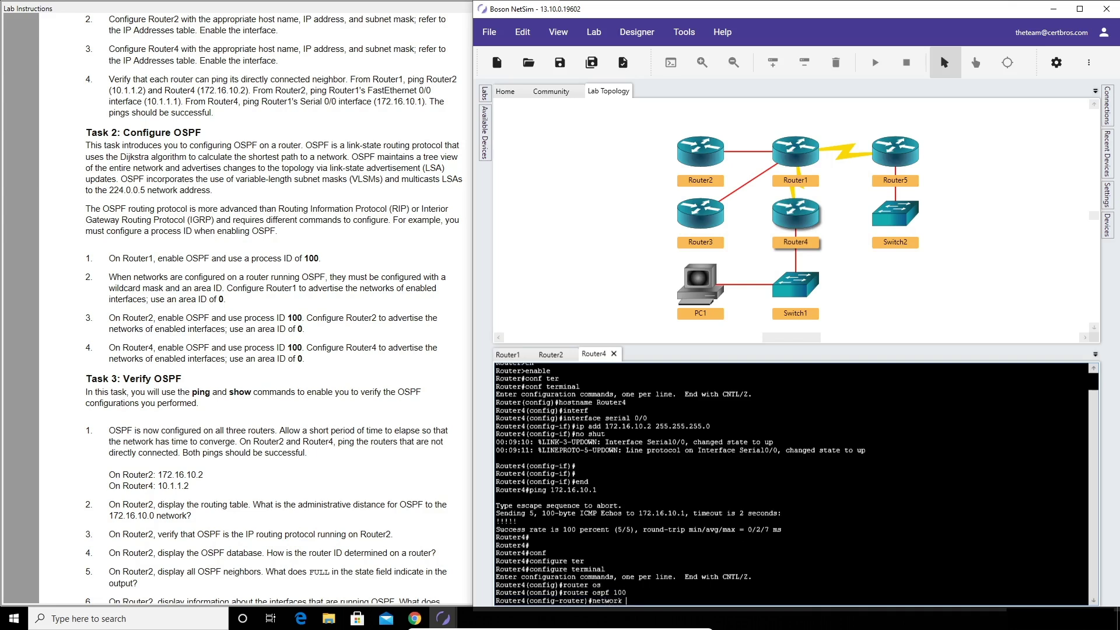
type(" 172.16.10.0 0.0.0.255 are")
key("Tab")
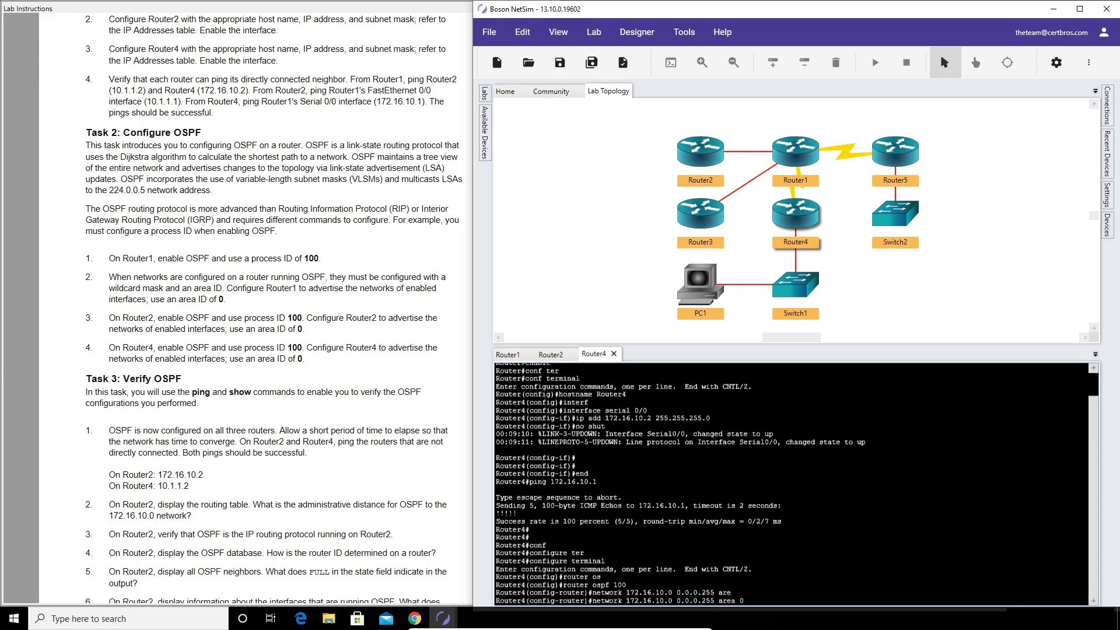
type("0")
key("Return")
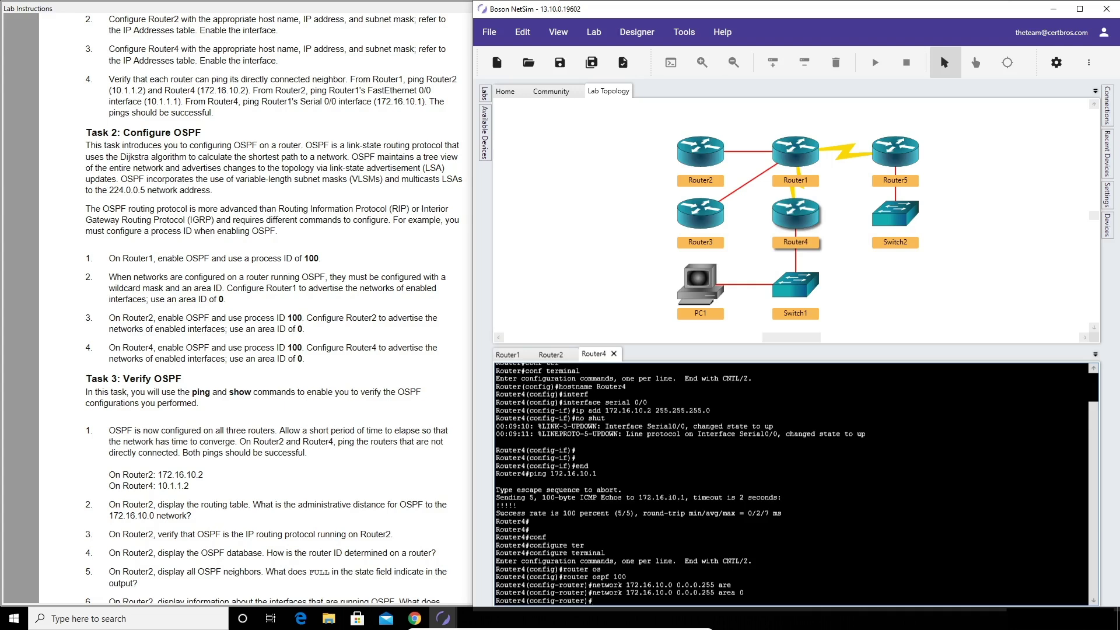
scroll(350, 382, "down", 5)
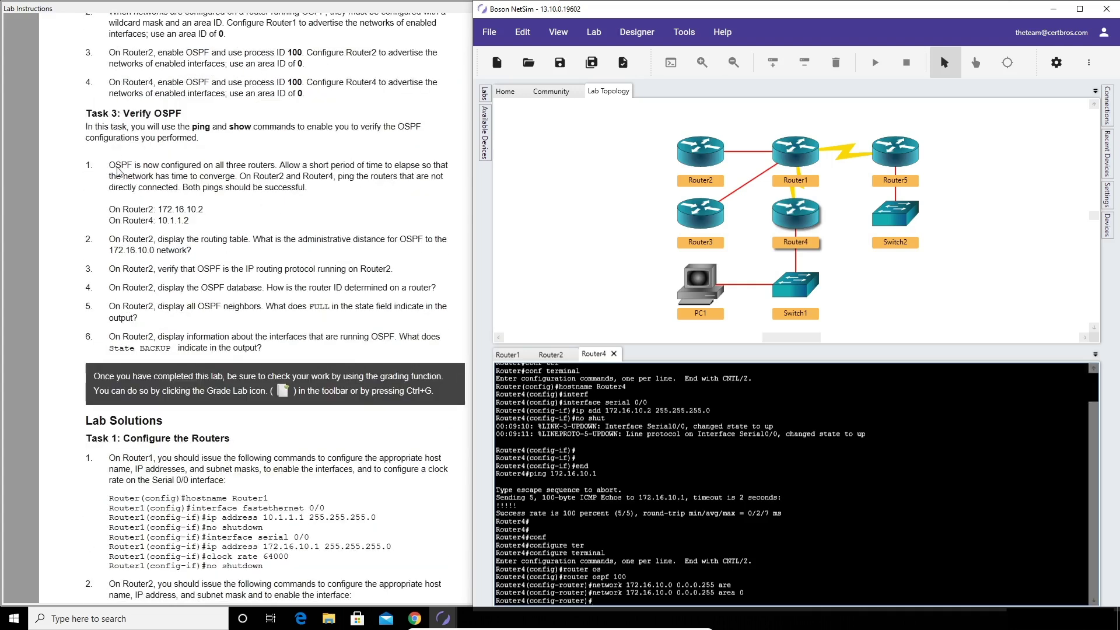
scroll(332, 197, "up", 2)
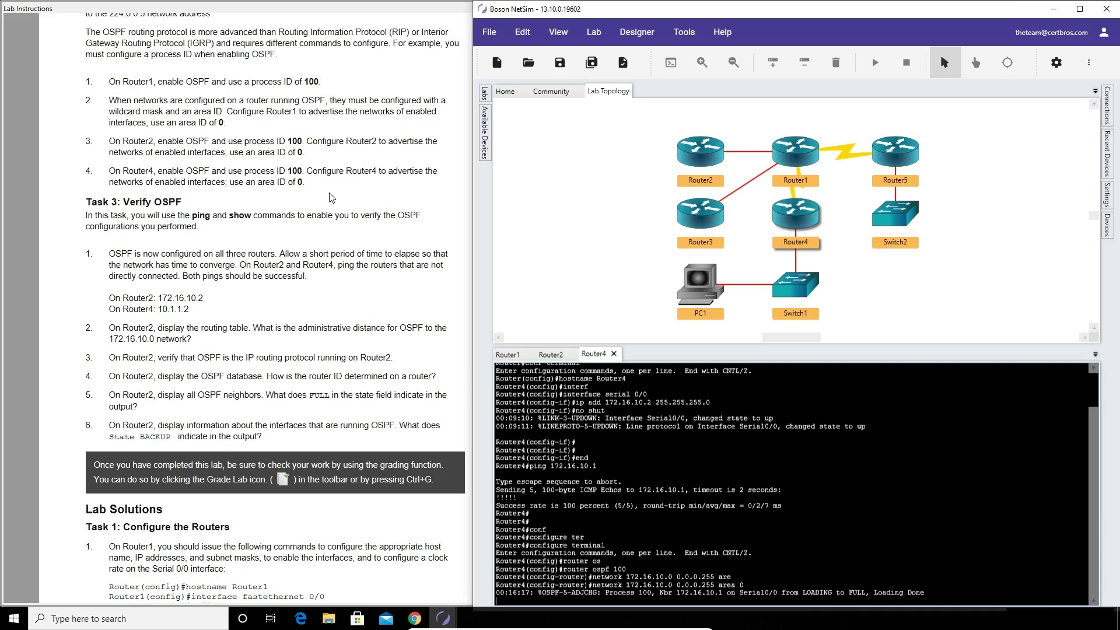
left_click(595, 34)
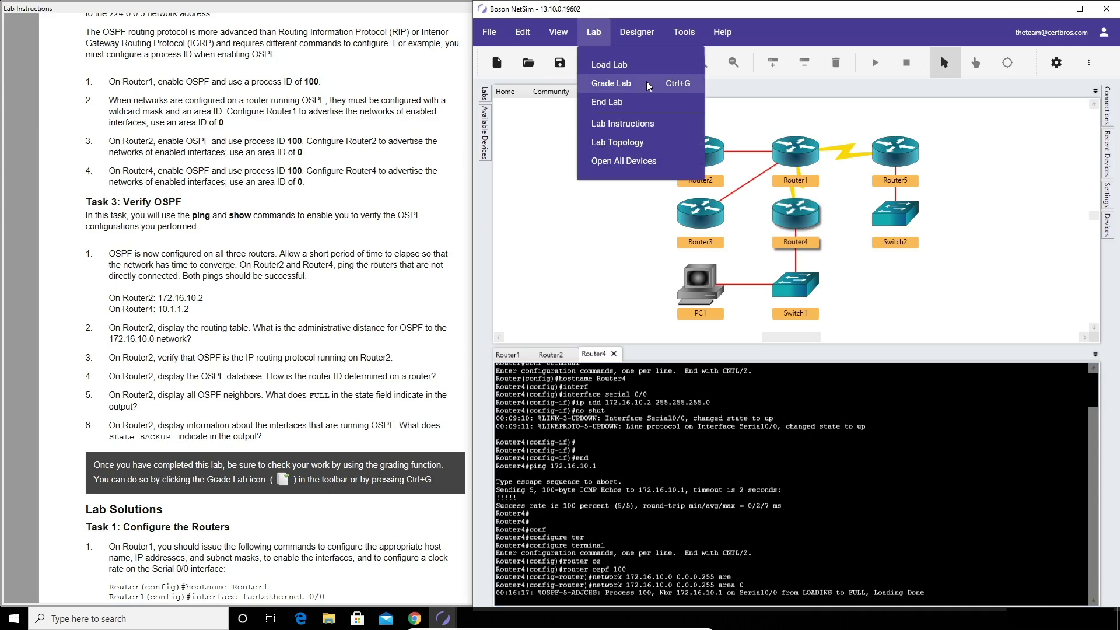
Grade the OSPF I lab, dismiss the completion notice, and review Router1–Router3 results
left_click(648, 86)
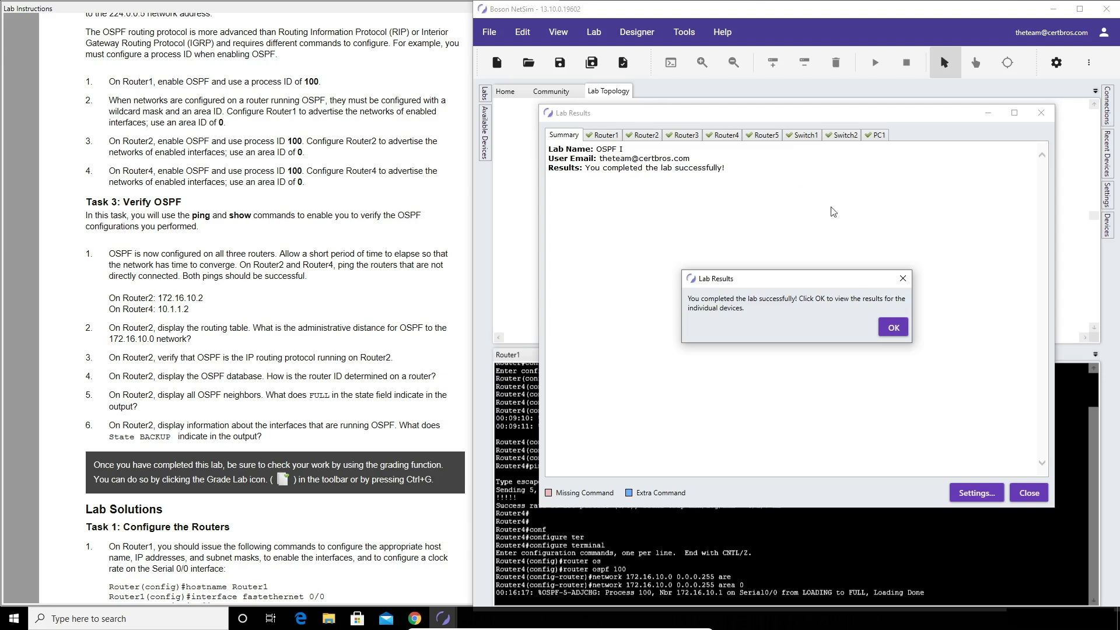
left_click(891, 328)
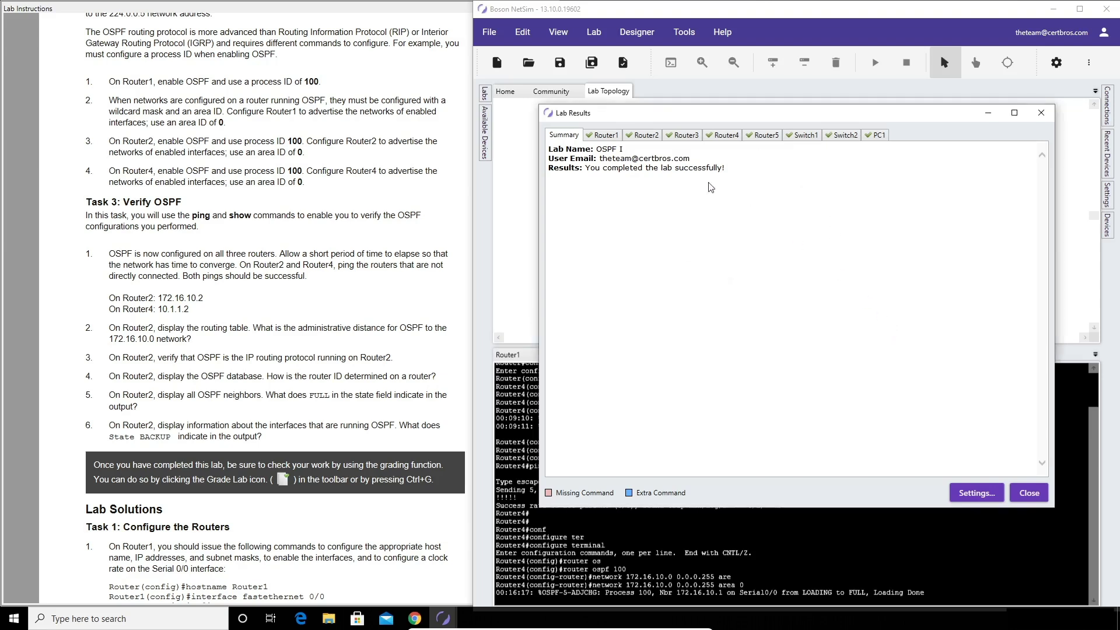
left_click(610, 136)
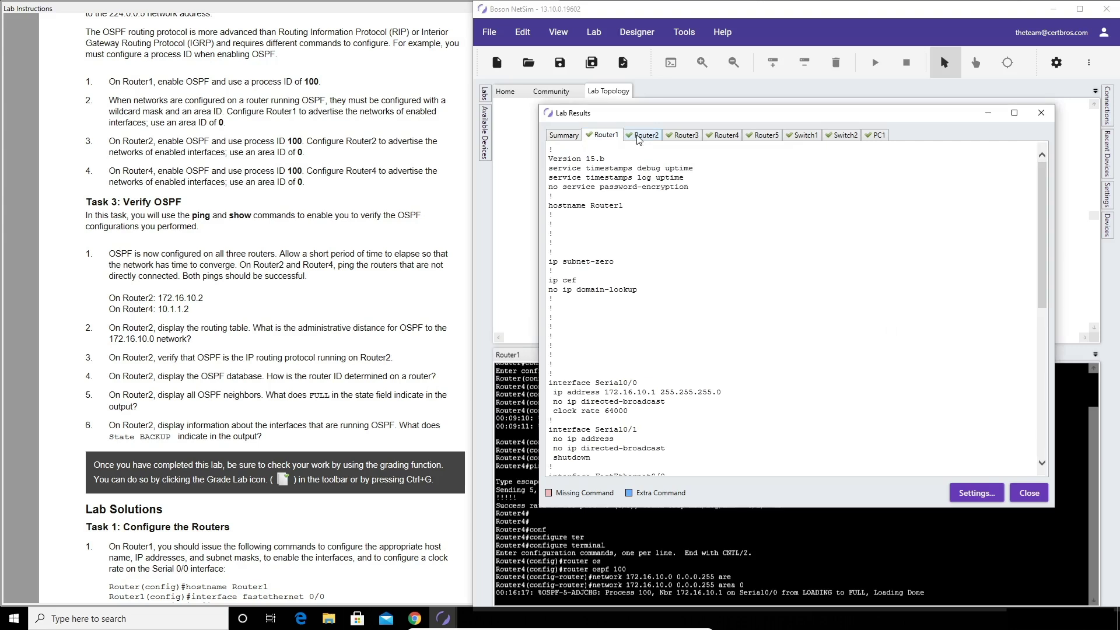
left_click(638, 138)
left_click(684, 138)
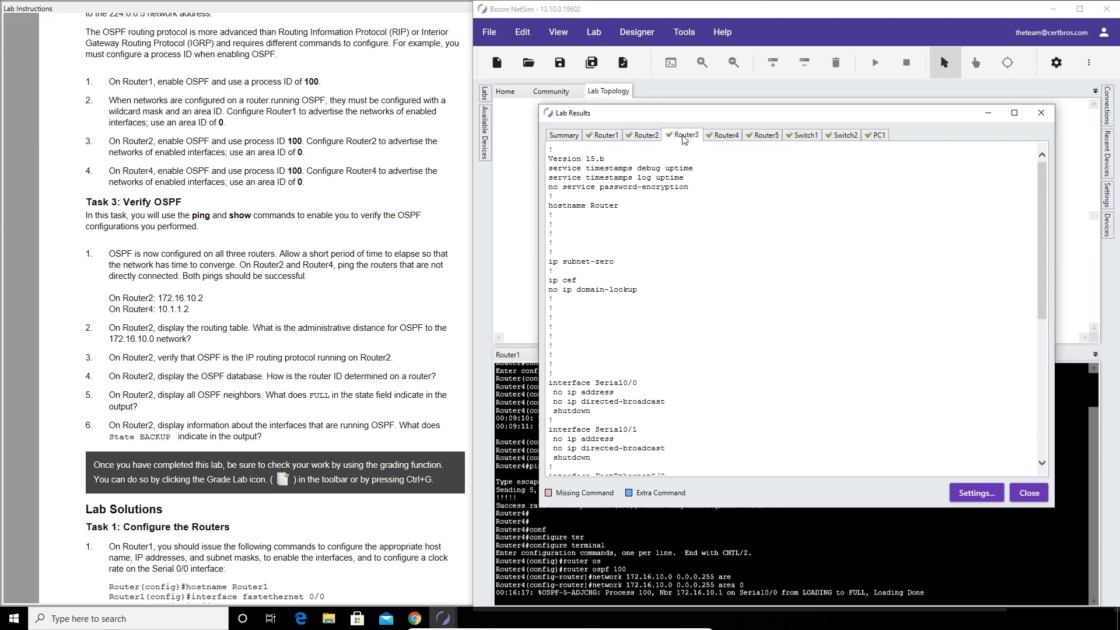